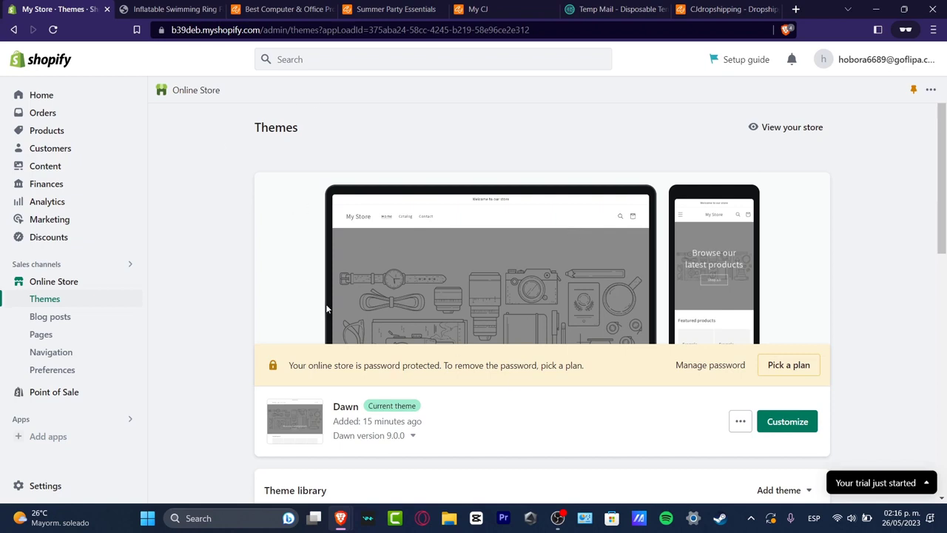
Load chat.openai.com in a new tab of the WooCommerce browser window, and return to the Shopify admin window
{"action": "mouse_move", "coordinate": [340, 518]}
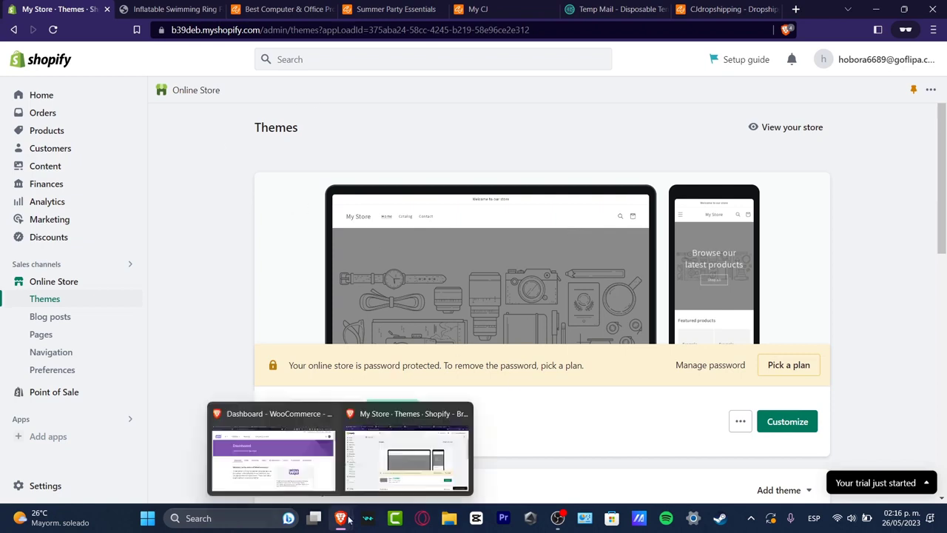
{"action": "left_click", "coordinate": [309, 472]}
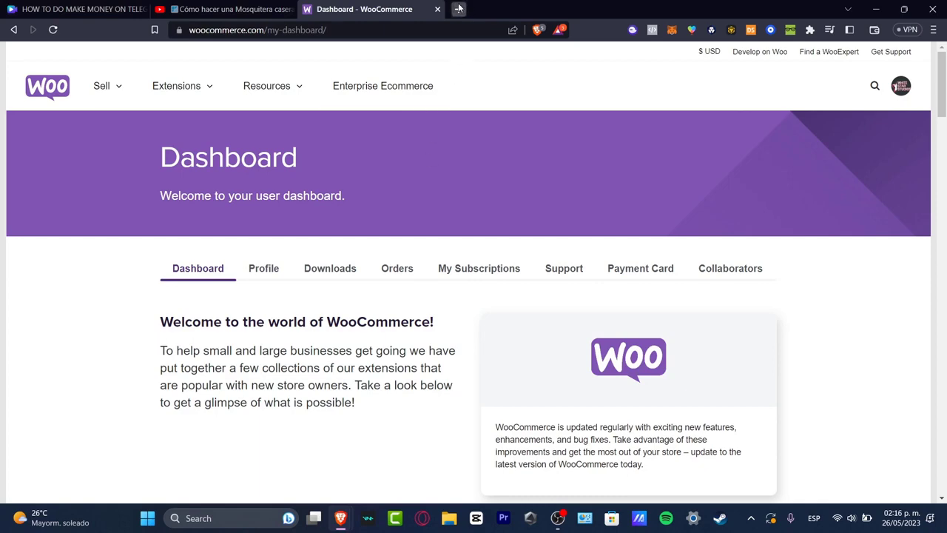
{"action": "left_click", "coordinate": [458, 9]}
{"action": "type", "text": "chat.openai.com"}
{"action": "key", "text": "Return"}
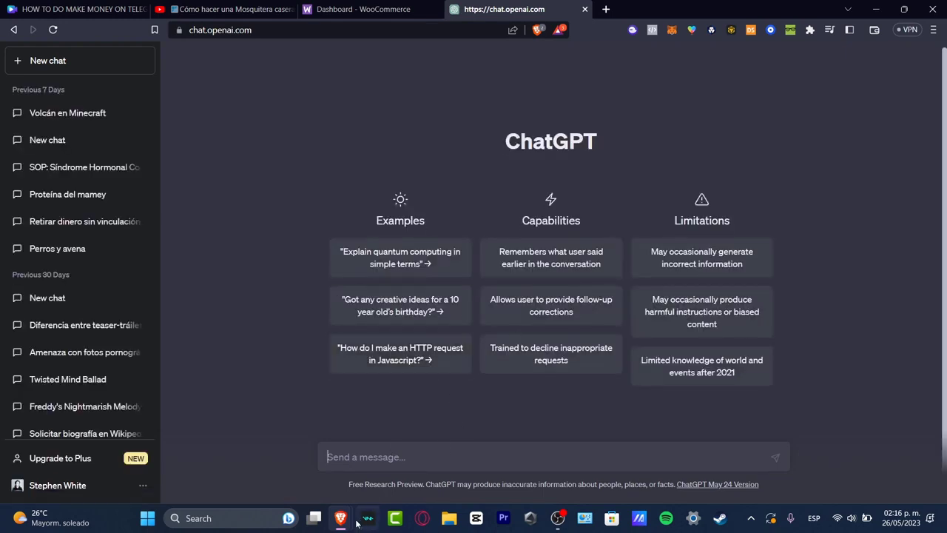
{"action": "mouse_move", "coordinate": [341, 518]}
{"action": "left_click", "coordinate": [381, 445]}
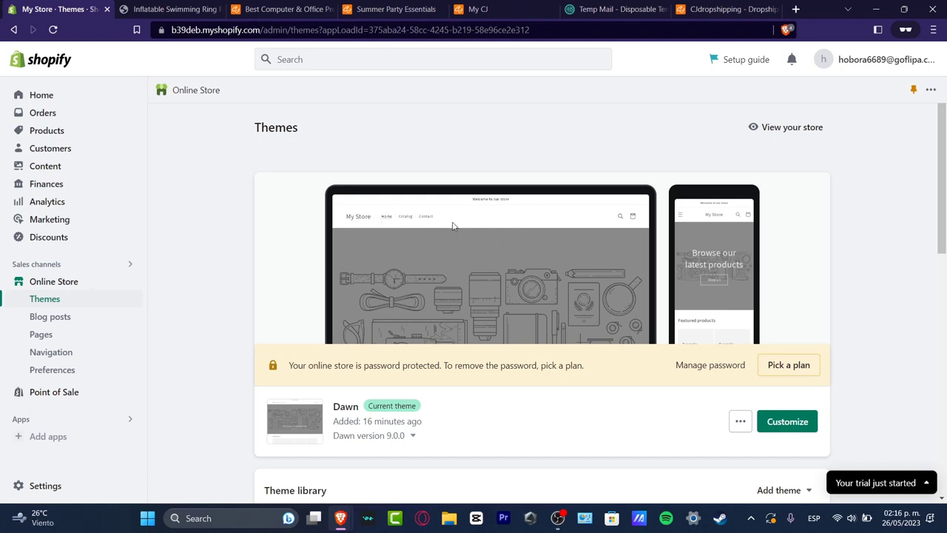
{"action": "key", "text": "ctrl+plus"}
{"action": "key", "text": "ctrl+plus"}
{"action": "key", "text": "ctrl+plus"}
{"action": "key", "text": "ctrl+plus"}
{"action": "key", "text": "ctrl+plus"}
{"action": "key", "text": "ctrl+plus"}
{"action": "key", "text": "ctrl+plus"}
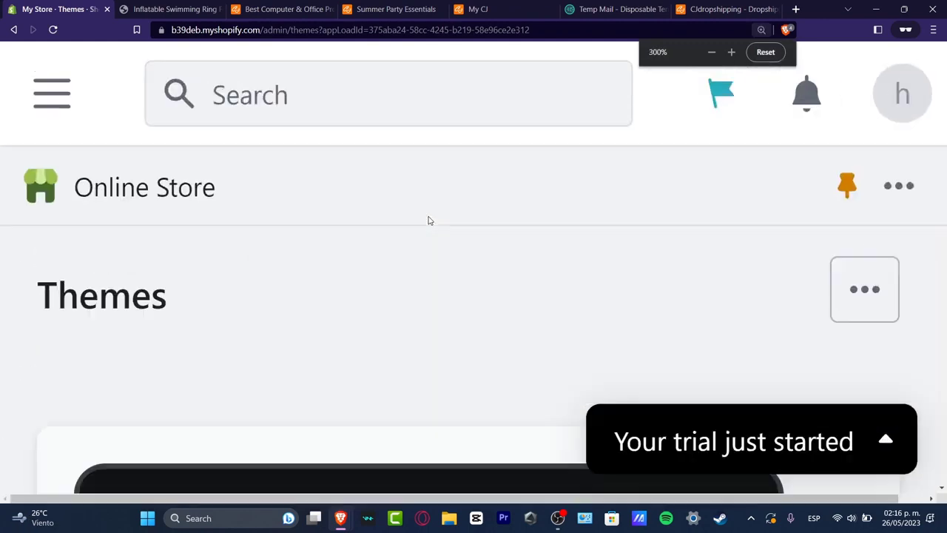
{"action": "key", "text": "ctrl+minus"}
{"action": "key", "text": "ctrl+minus"}
{"action": "key", "text": "ctrl+minus"}
{"action": "key", "text": "ctrl+minus"}
{"action": "key", "text": "ctrl+minus"}
{"action": "key", "text": "ctrl+minus"}
{"action": "key", "text": "ctrl+minus"}
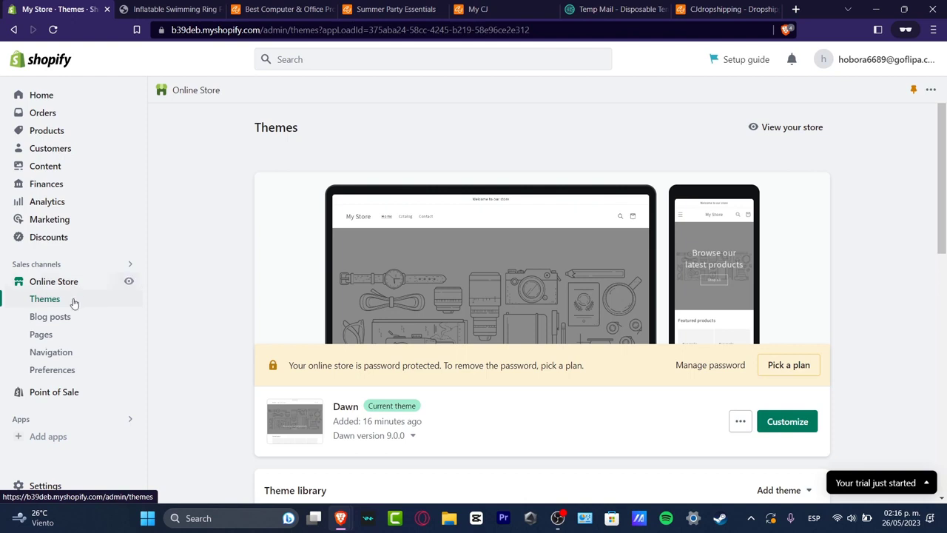
Open the online store's Navigation settings and examine the main menu's items
{"action": "left_click", "coordinate": [82, 359]}
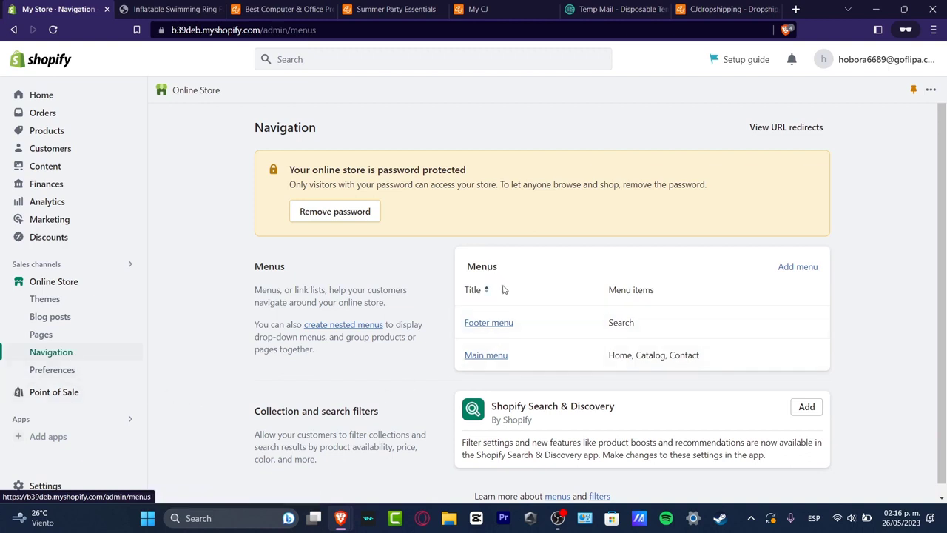
{"action": "left_click_drag", "start_coordinate": [604, 356], "coordinate": [709, 359]}
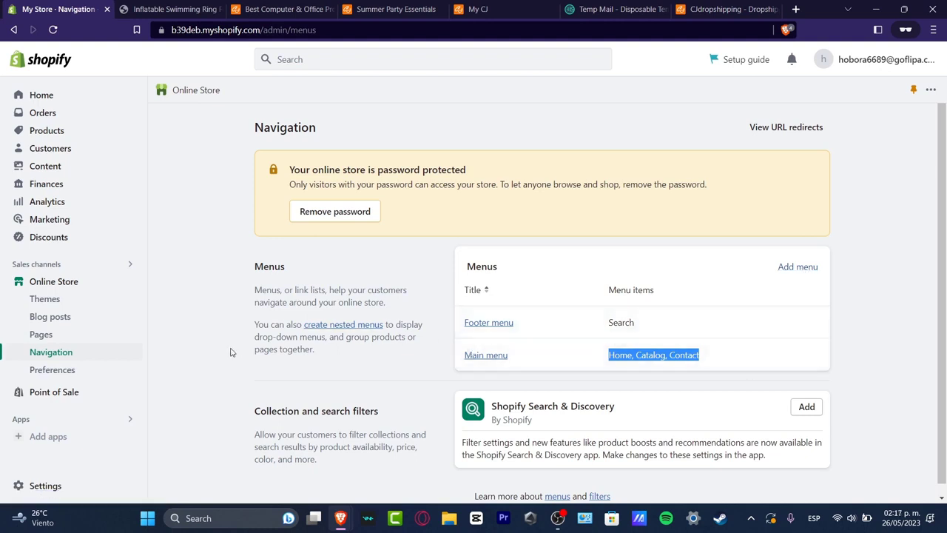
Go to the online store's blog posts and start creating a new post
{"action": "left_click", "coordinate": [65, 317]}
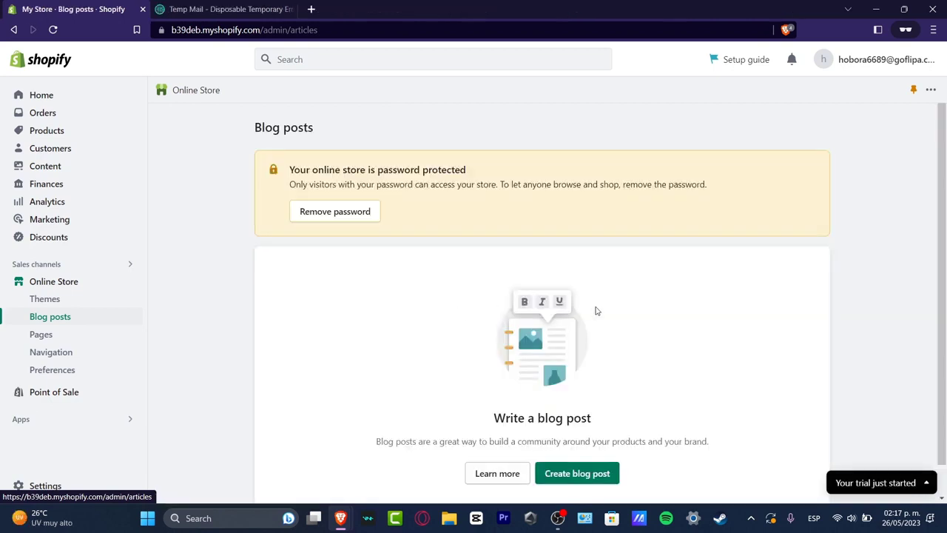
{"action": "scroll", "coordinate": [597, 310], "scroll_direction": "down", "scroll_amount": 1}
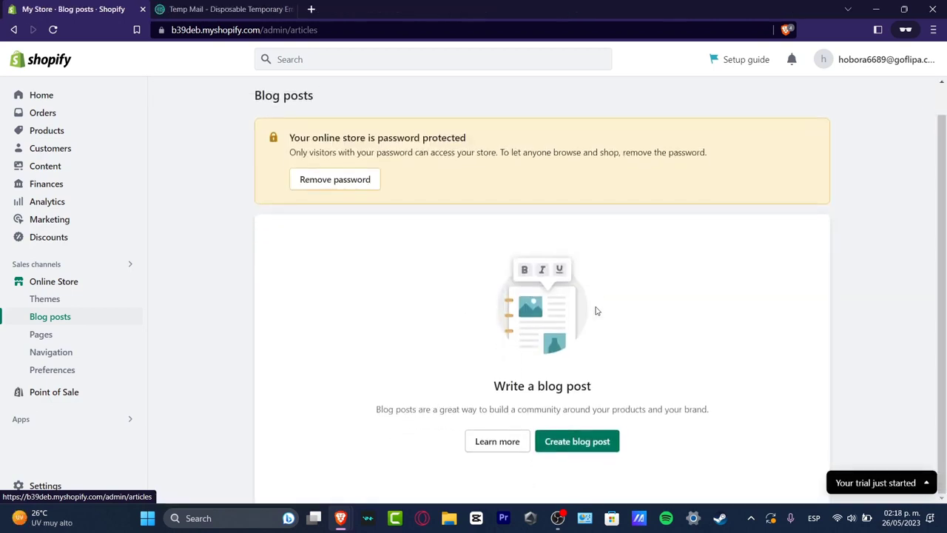
{"action": "left_click", "coordinate": [595, 442]}
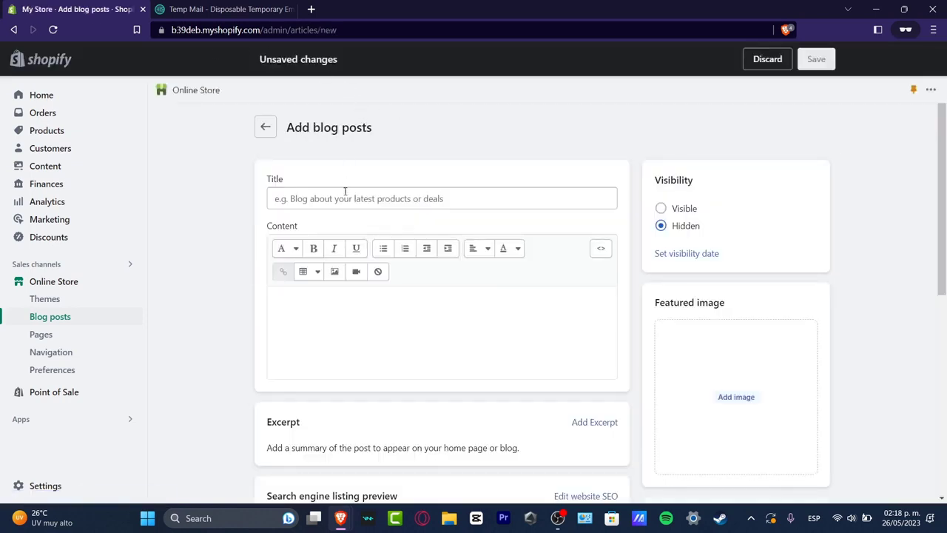
Review the new blog post's fields and set its visibility to Visible
{"action": "left_click", "coordinate": [347, 197]}
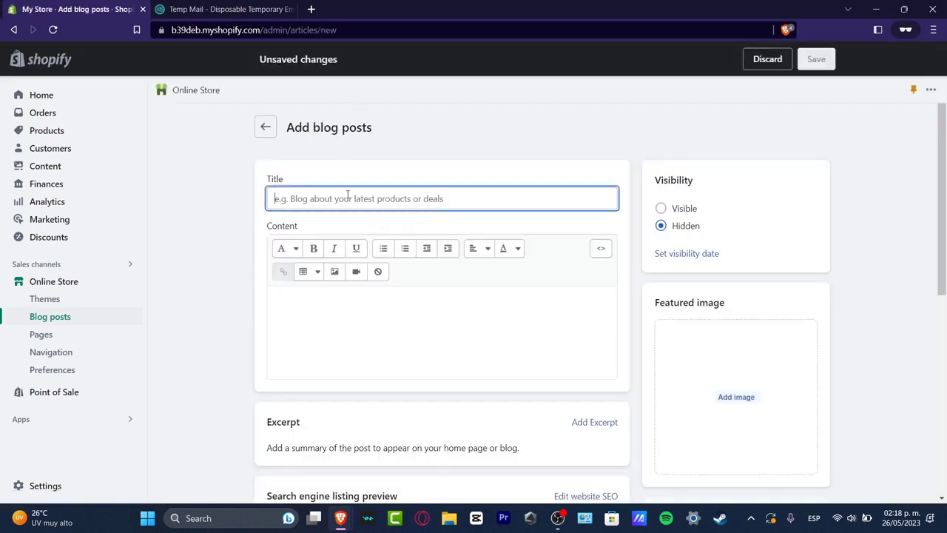
{"action": "left_click", "coordinate": [387, 308]}
{"action": "scroll", "coordinate": [343, 278], "scroll_direction": "down", "scroll_amount": 3}
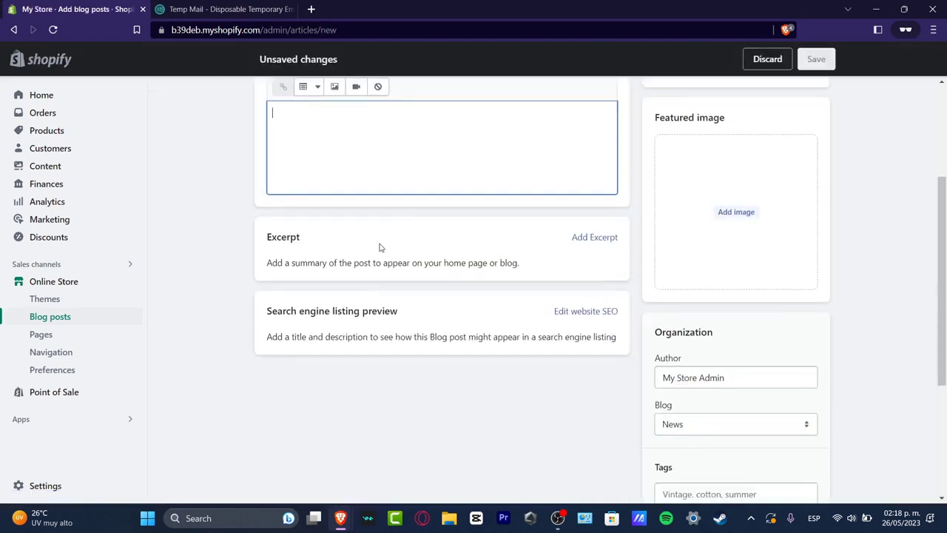
{"action": "left_click_drag", "start_coordinate": [288, 323], "coordinate": [413, 333]}
{"action": "scroll", "coordinate": [575, 436], "scroll_direction": "up", "scroll_amount": 3}
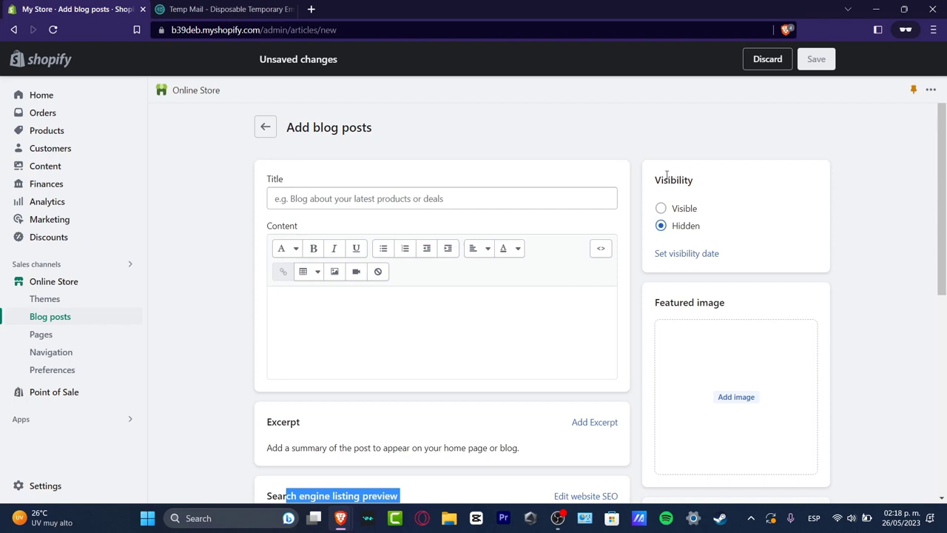
{"action": "left_click_drag", "start_coordinate": [664, 179], "coordinate": [698, 194]}
{"action": "left_click", "coordinate": [661, 210]}
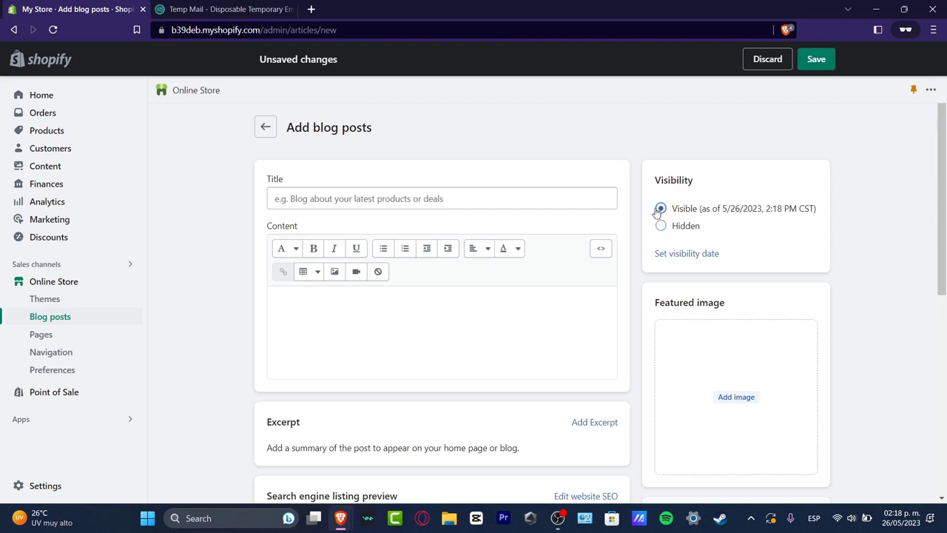
{"action": "left_click", "coordinate": [310, 195]}
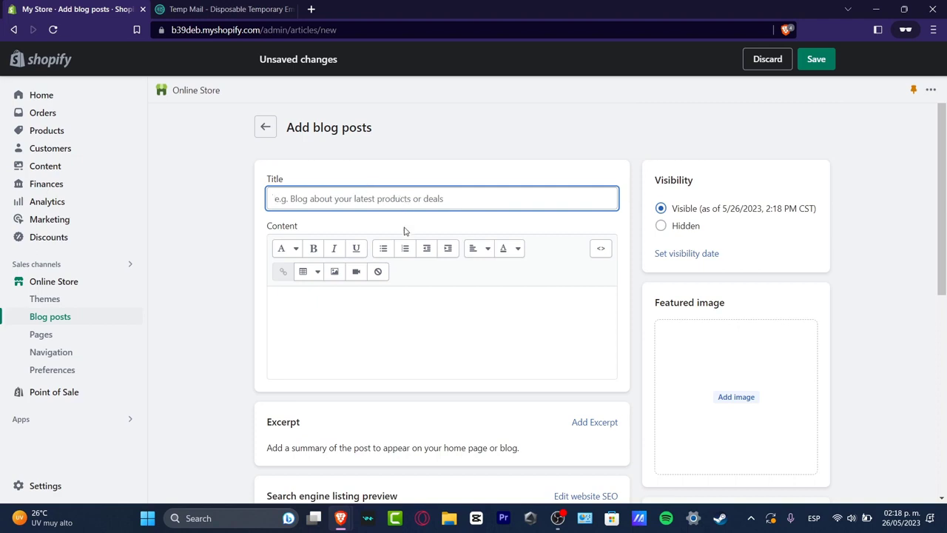
Switch to ChatGPT and ask "bring me title ideas for a blog post that can be about trending clothes"
{"action": "mouse_move", "coordinate": [341, 518]}
{"action": "left_click", "coordinate": [292, 456]}
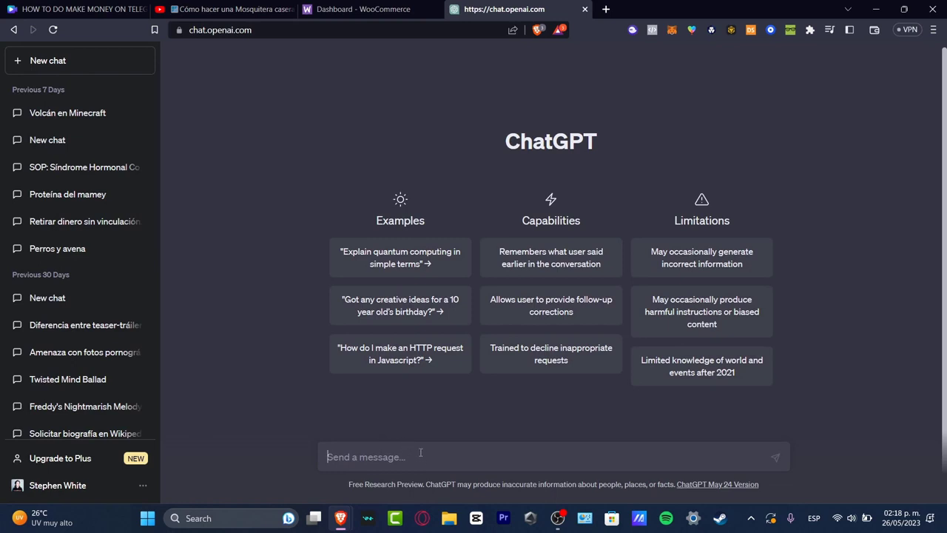
{"action": "type", "text": "bring me "}
{"action": "type", "text": "title idea"}
{"action": "key", "text": "BackSpace"}
{"action": "type", "text": "ideas for a blog post"}
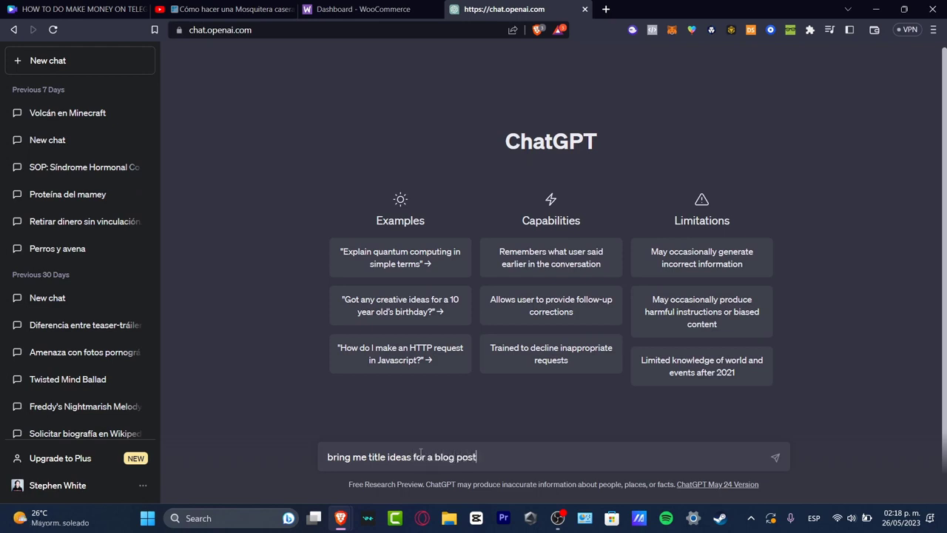
{"action": "type", "text": " that can"}
{"action": "key", "text": "BackSpace"}
{"action": "type", "text": "t can be about trending cl"}
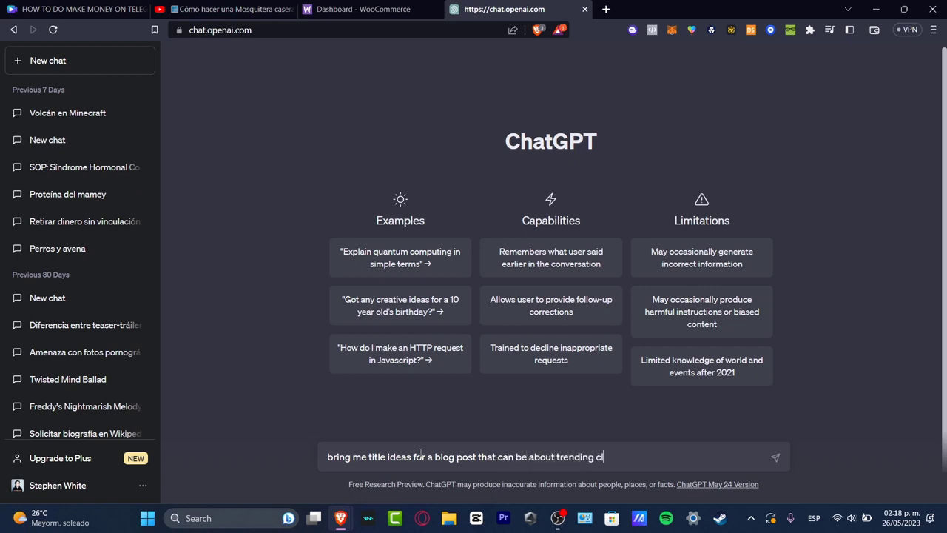
{"action": "type", "text": "othes"}
{"action": "key", "text": "Return"}
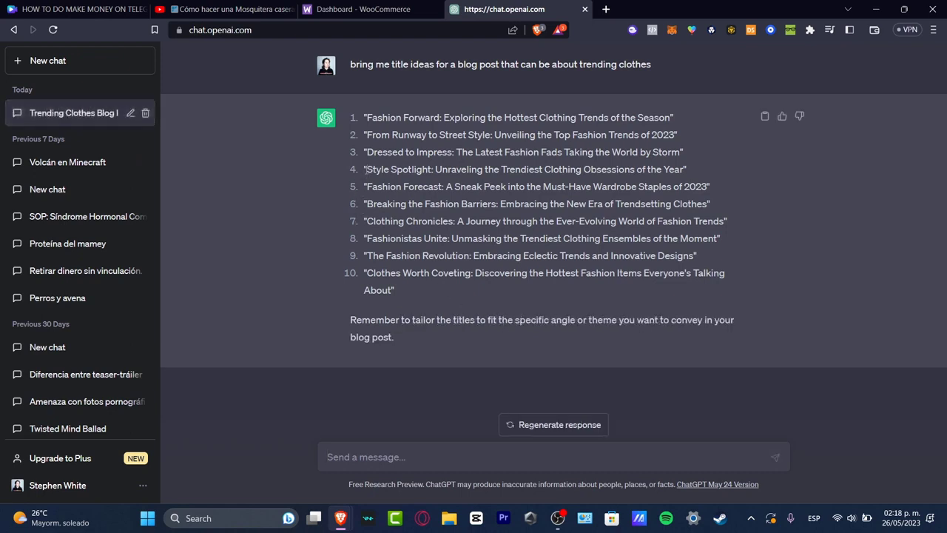
Copy ChatGPT's suggestion "Style Spotlight: Unraveling the Trendiest Clothing Obsessions of the Year" into the Shopify blog post's title
{"action": "left_click_drag", "start_coordinate": [367, 169], "coordinate": [685, 179]}
{"action": "key", "text": "ctrl+c"}
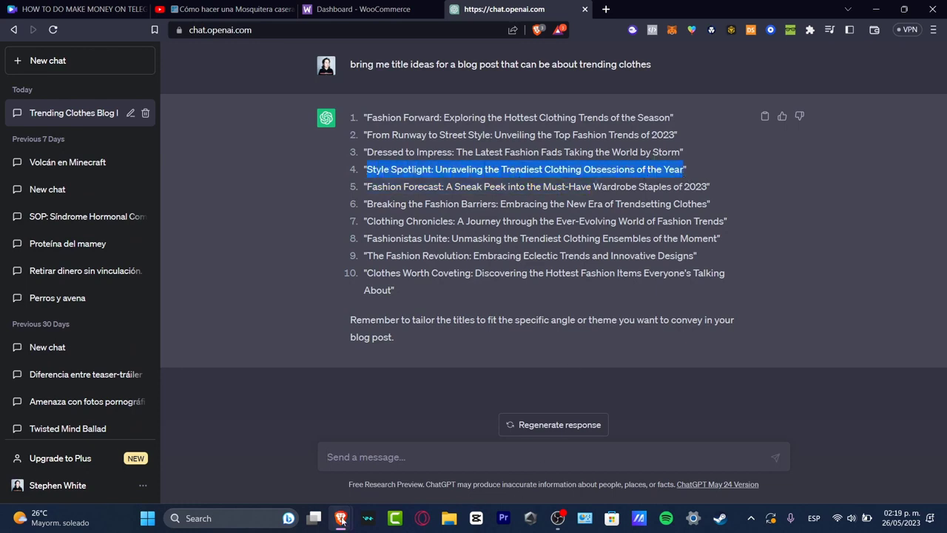
{"action": "mouse_move", "coordinate": [341, 518]}
{"action": "left_click", "coordinate": [400, 459]}
{"action": "left_click", "coordinate": [413, 198]}
{"action": "key", "text": "ctrl+v"}
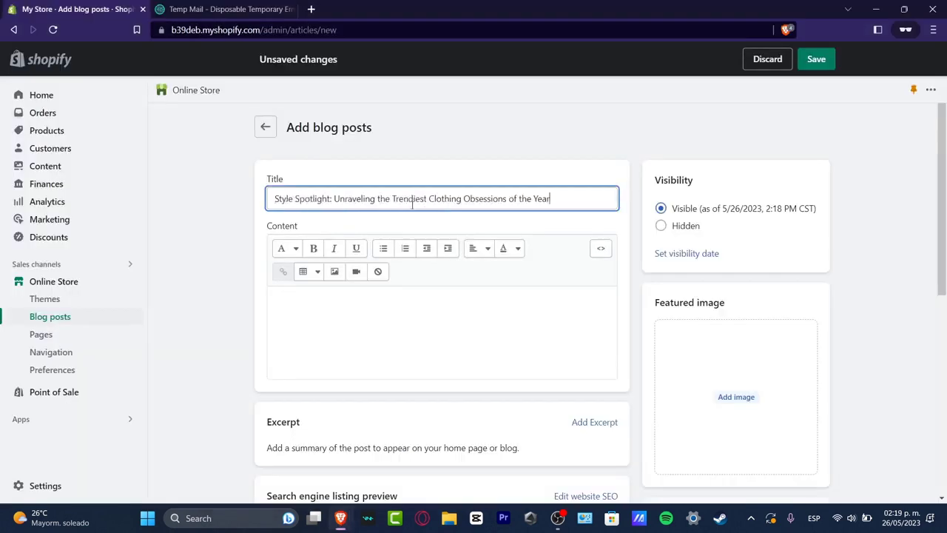
Ask ChatGPT "create a basic design in HTML file for my blog, where I can see intro, references, images, links, about, and more."
{"action": "left_click", "coordinate": [375, 286]}
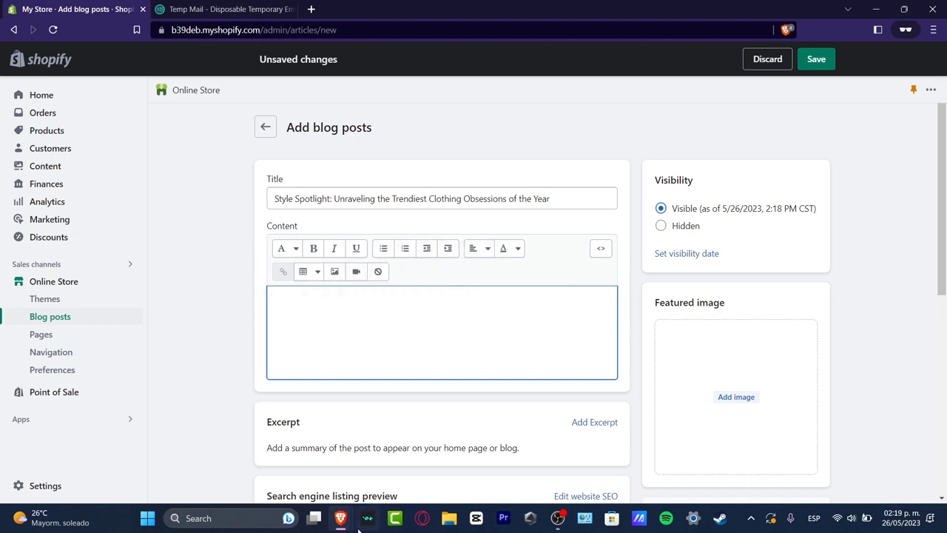
{"action": "mouse_move", "coordinate": [340, 518]}
{"action": "left_click", "coordinate": [306, 463]}
{"action": "left_click", "coordinate": [481, 459]}
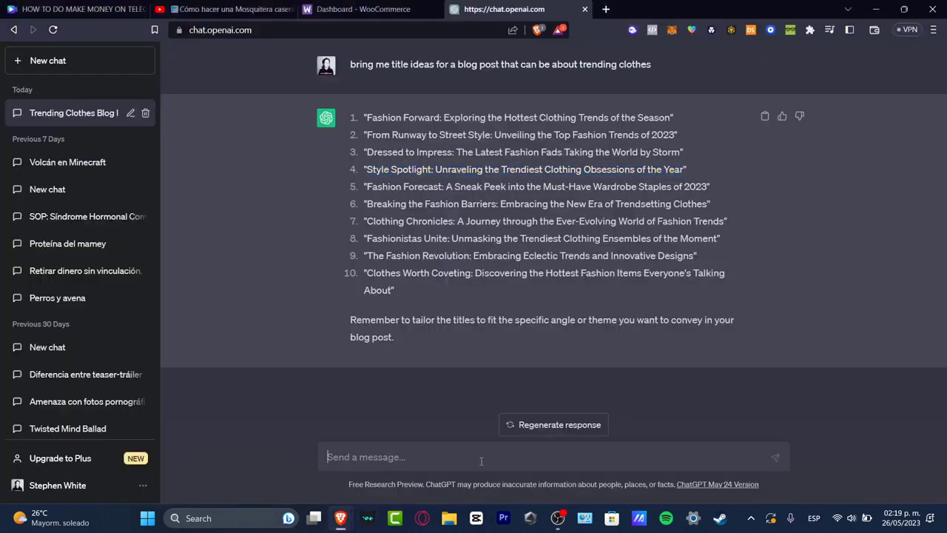
{"action": "type", "text": "creat"}
{"action": "type", "text": "e a desin"}
{"action": "type", "text": " design in "}
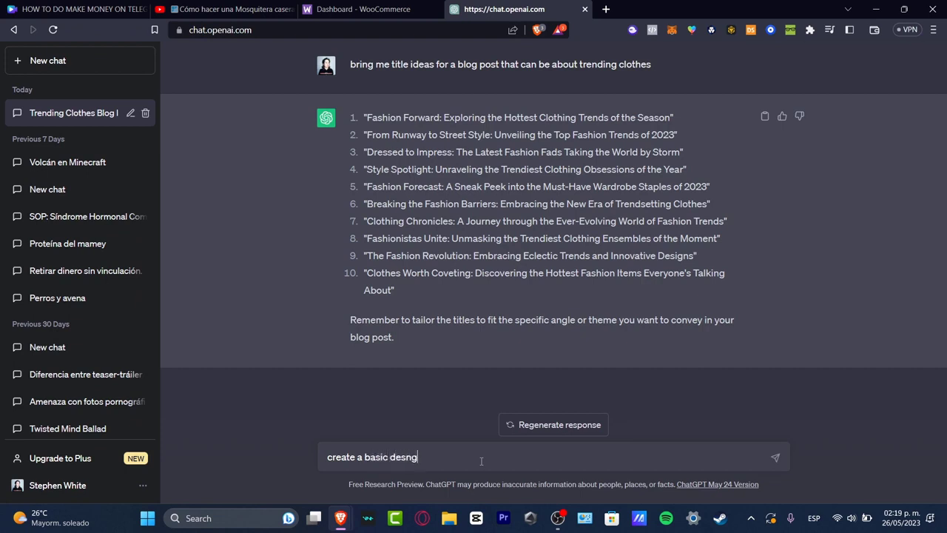
{"action": "type", "text": "HTML file f"}
{"action": "type", "text": "here I can see"}
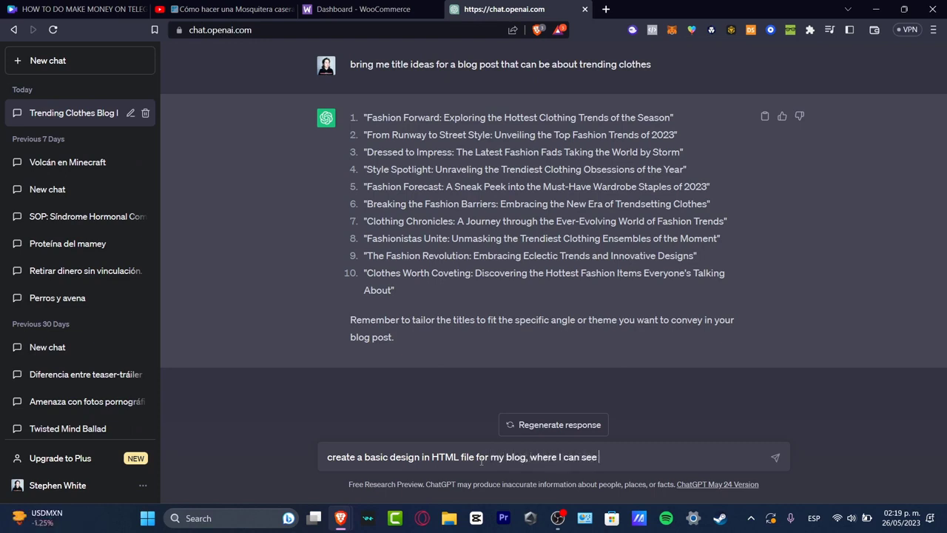
{"action": "type", "text": " intro, references, inages,"}
{"action": "key", "text": "BackSpace"}
{"action": "key", "text": "BackSpace"}
{"action": "key", "text": "BackSpace"}
{"action": "key", "text": "BackSpace"}
{"action": "key", "text": "BackSpace"}
{"action": "key", "text": "BackSpace"}
{"action": "key", "text": "BackSpace"}
{"action": "type", "text": "mages"}
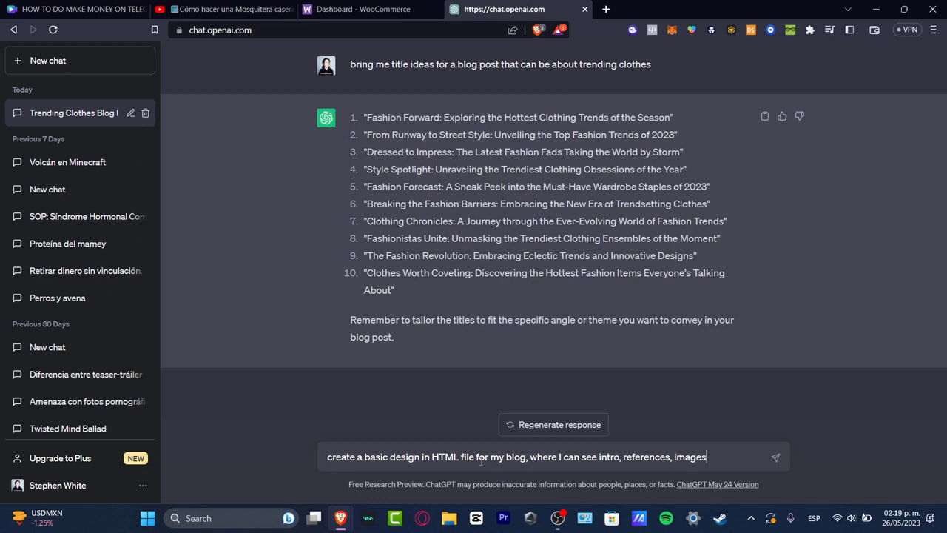
{"action": "type", "text": ", links, about, and more."}
{"action": "key", "text": "Return"}
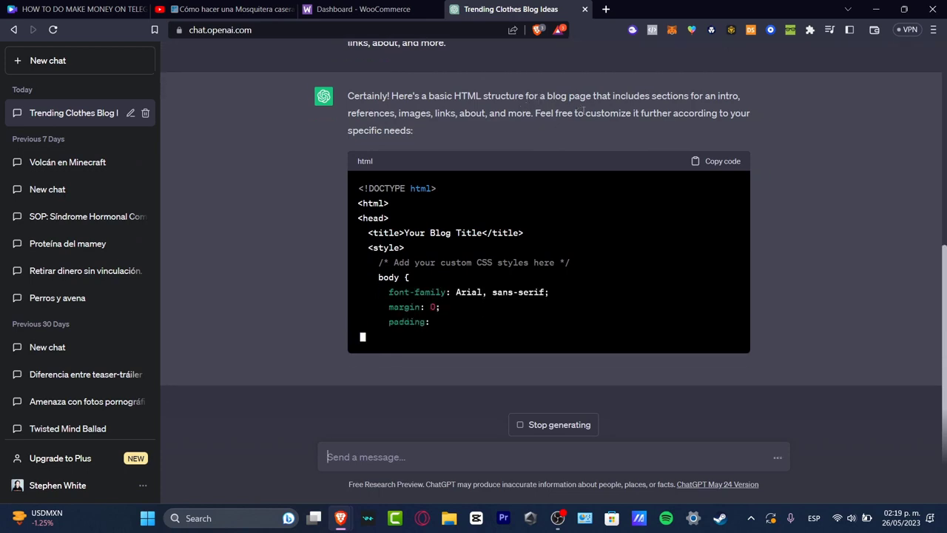
Copy ChatGPT's complete HTML template code and paste it into the Shopify blog post's content in HTML view
{"action": "scroll", "coordinate": [715, 122], "scroll_direction": "up", "scroll_amount": 3}
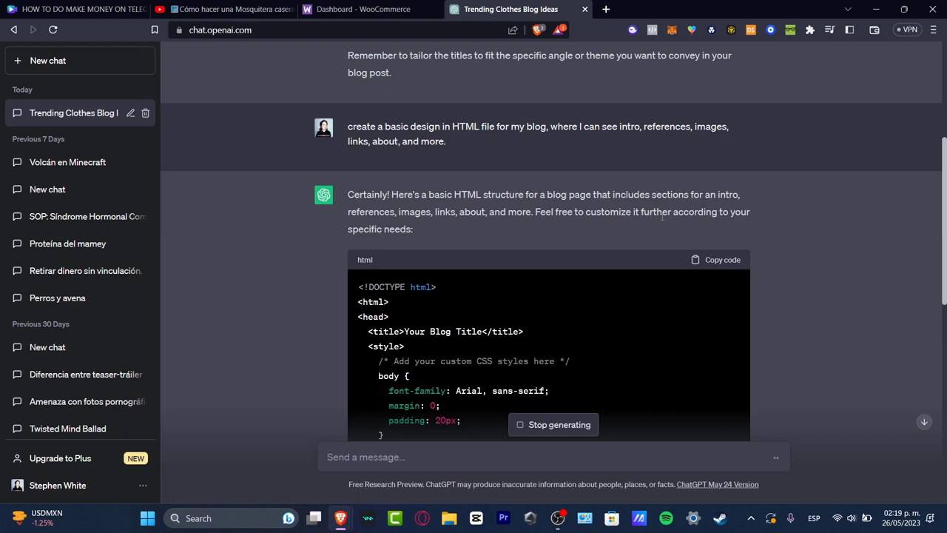
{"action": "scroll", "coordinate": [606, 235], "scroll_direction": "down", "scroll_amount": 8}
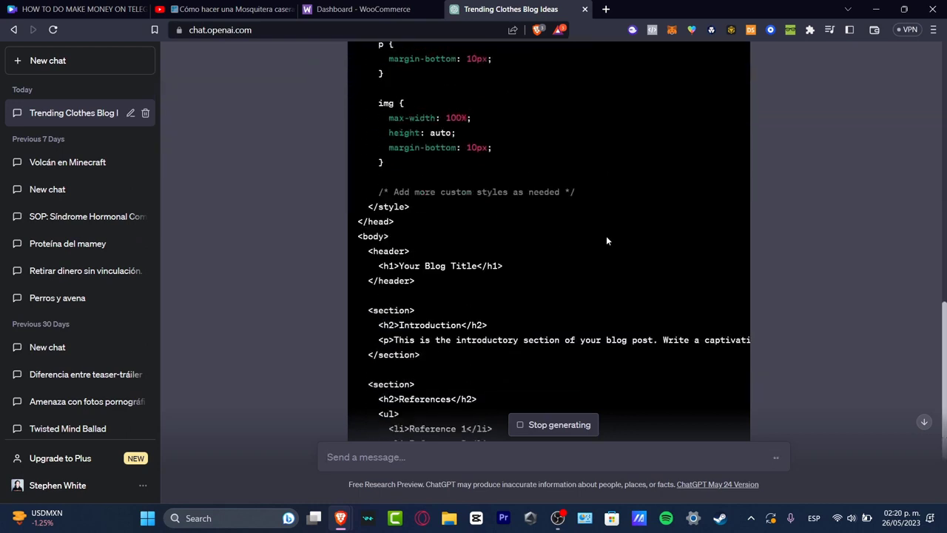
{"action": "scroll", "coordinate": [606, 236], "scroll_direction": "down", "scroll_amount": 2}
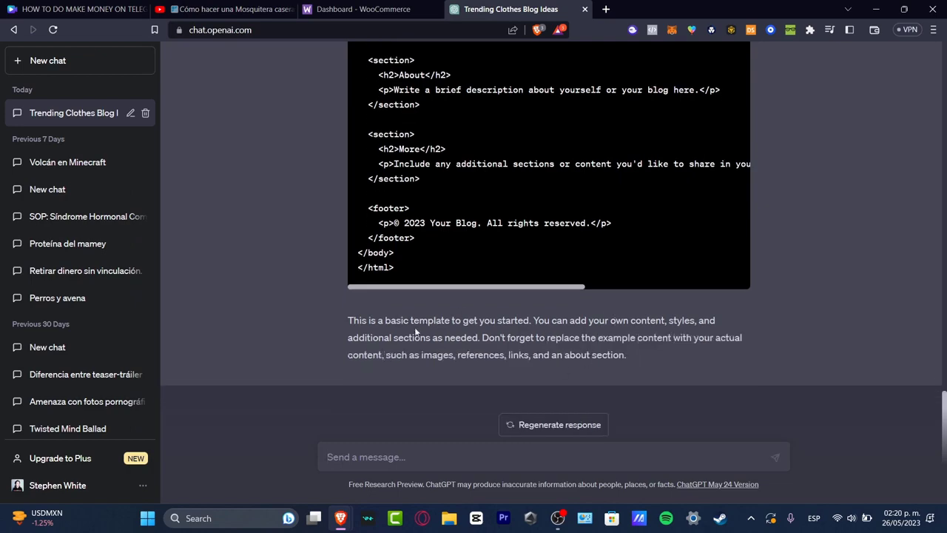
{"action": "scroll", "coordinate": [481, 320], "scroll_direction": "up", "scroll_amount": 15}
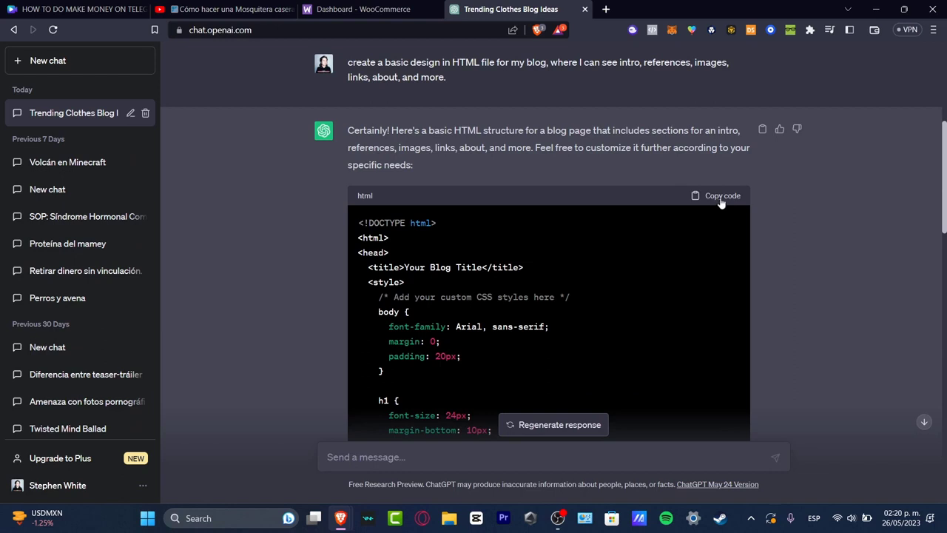
{"action": "left_click", "coordinate": [715, 200]}
{"action": "mouse_move", "coordinate": [340, 521]}
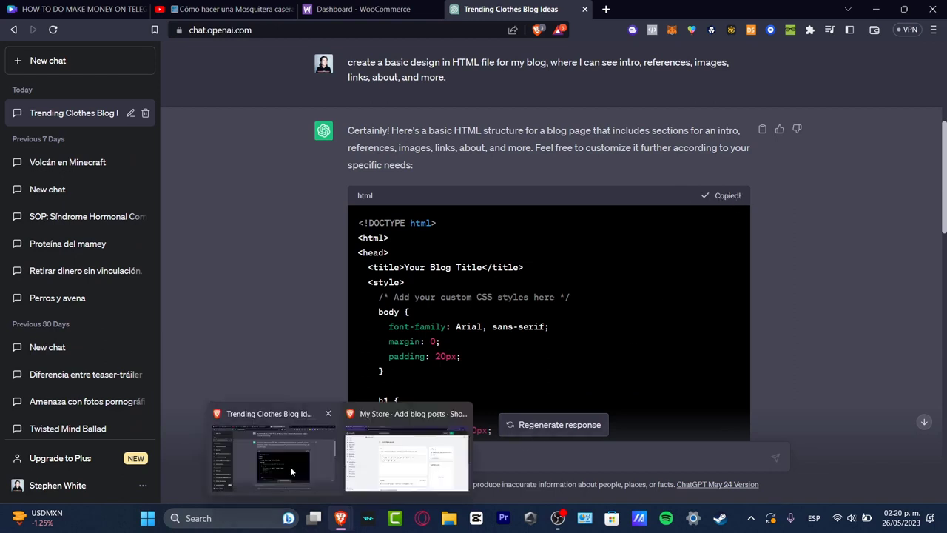
{"action": "left_click", "coordinate": [395, 447]}
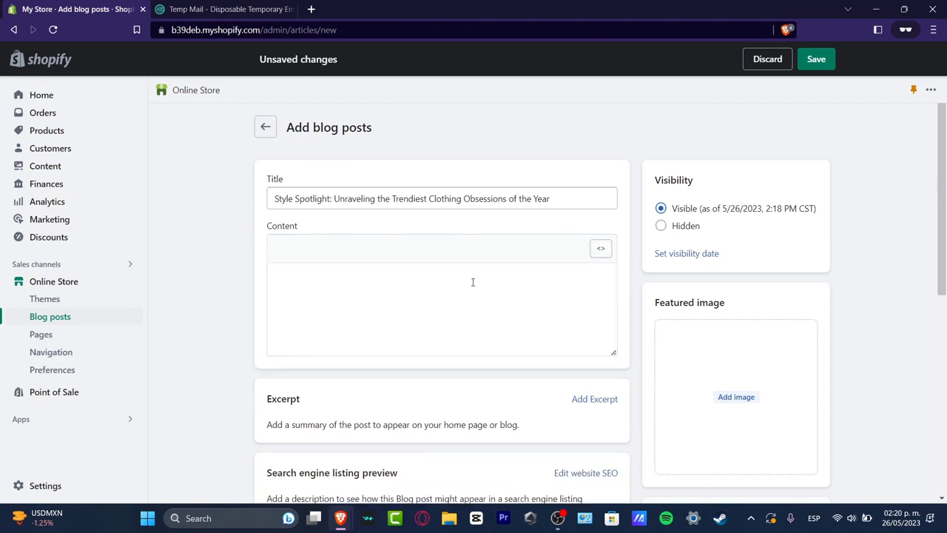
{"action": "left_click", "coordinate": [452, 279]}
{"action": "key", "text": "ctrl+v"}
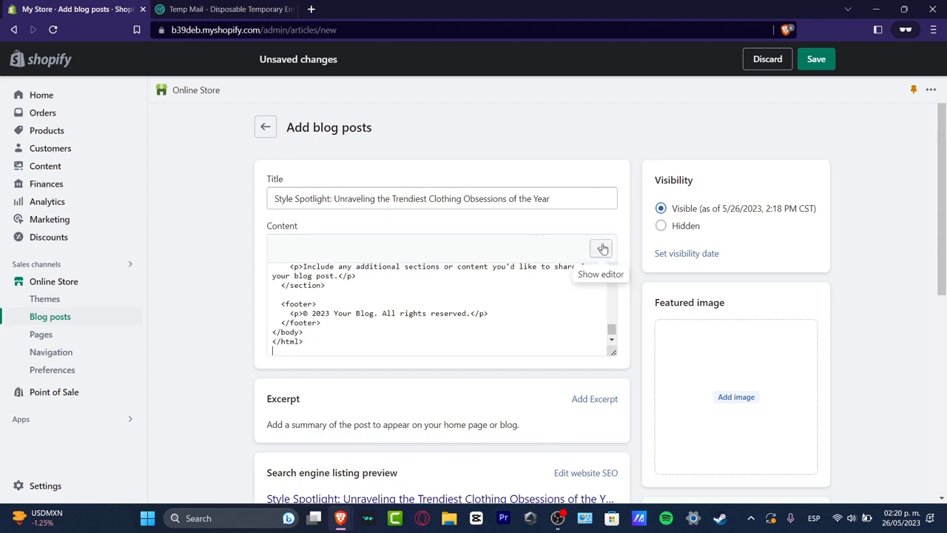
Save the new blog post and look over the rendered template sections in its content
{"action": "left_click", "coordinate": [814, 61]}
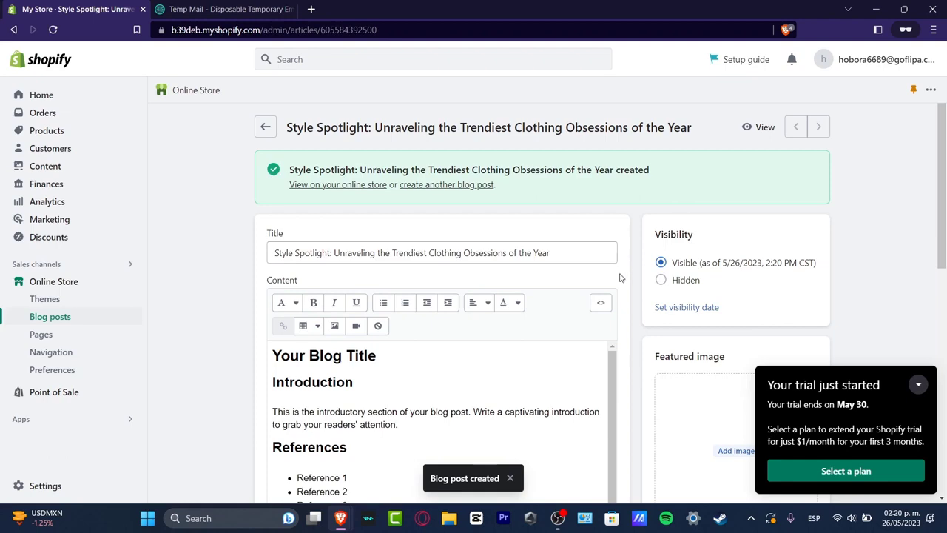
{"action": "scroll", "coordinate": [621, 278], "scroll_direction": "down", "scroll_amount": 3}
{"action": "scroll", "coordinate": [514, 355], "scroll_direction": "down", "scroll_amount": 2}
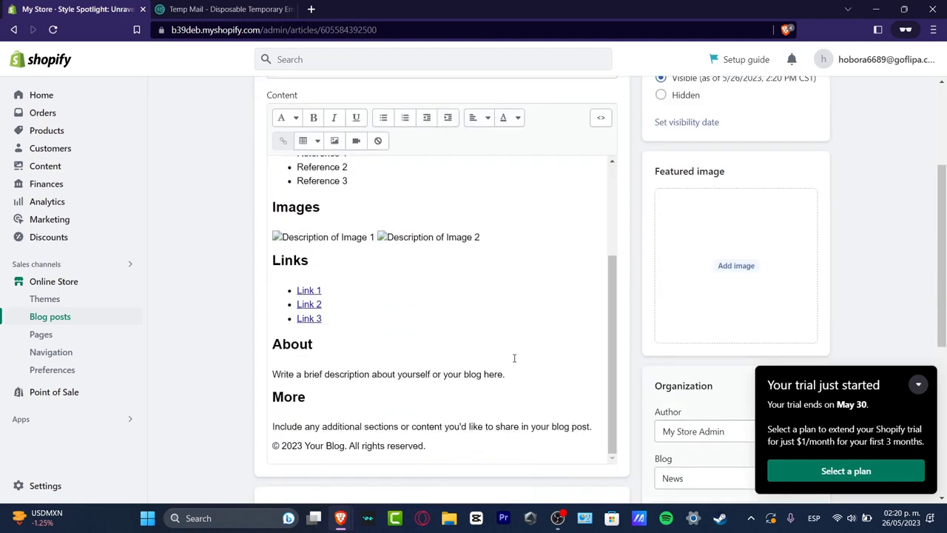
{"action": "scroll", "coordinate": [514, 358], "scroll_direction": "down", "scroll_amount": 3}
{"action": "scroll", "coordinate": [514, 359], "scroll_direction": "up", "scroll_amount": 6}
{"action": "scroll", "coordinate": [515, 360], "scroll_direction": "down", "scroll_amount": 3}
{"action": "left_click", "coordinate": [454, 319]}
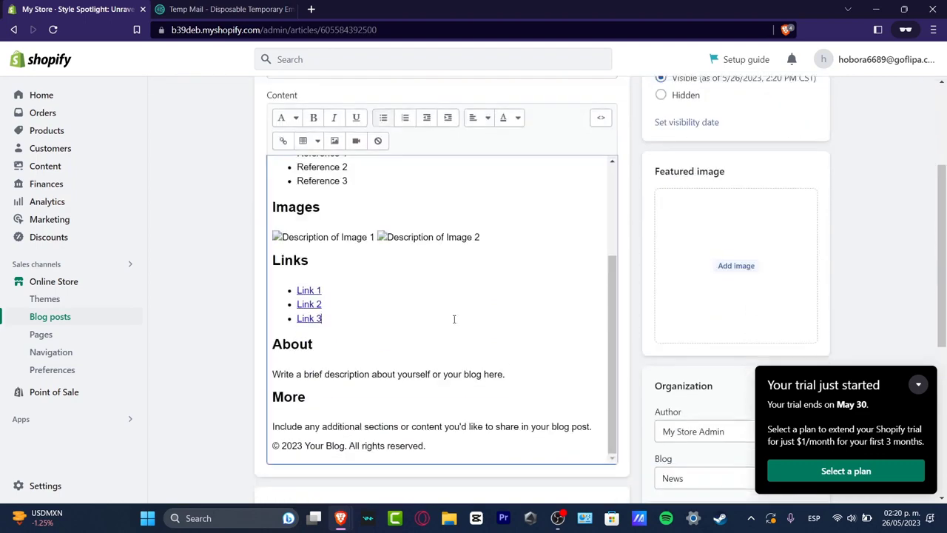
{"action": "left_click_drag", "start_coordinate": [612, 311], "coordinate": [618, 222]}
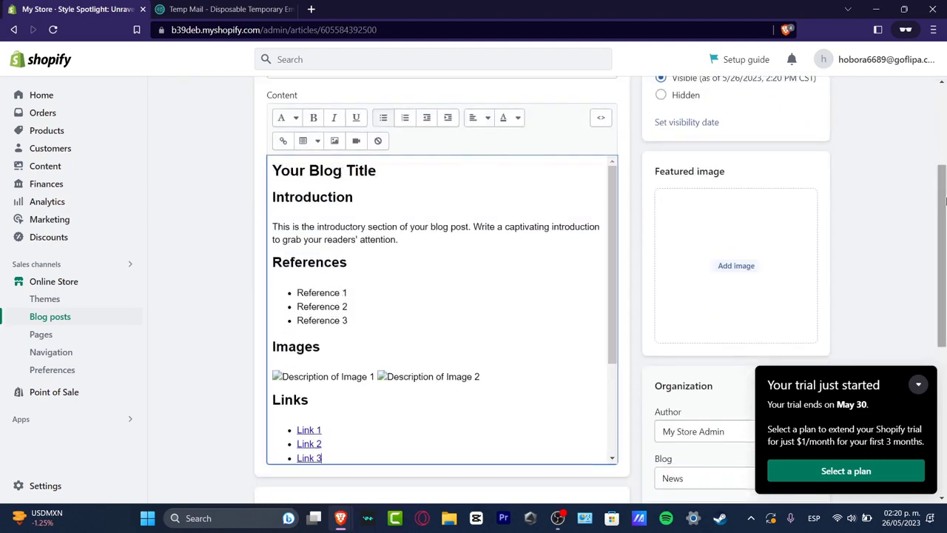
Replace the "Your Blog Title" heading in the content with the post's title "Style Spotlight: Unraveling the Trendiest Clothing Obsessions of the Year"
{"action": "scroll", "coordinate": [423, 159], "scroll_direction": "up", "scroll_amount": 3}
{"action": "left_click", "coordinate": [380, 253]}
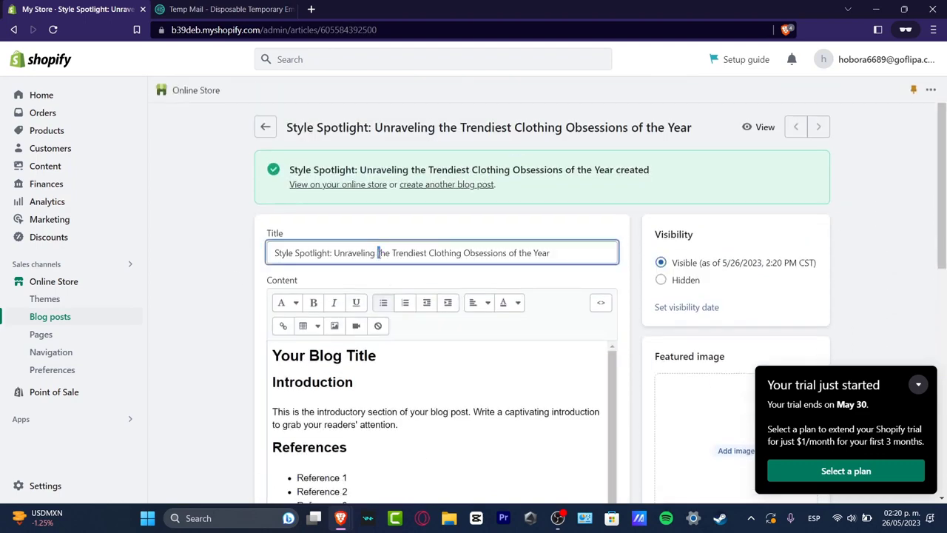
{"action": "key", "text": "ctrl+a"}
{"action": "left_click", "coordinate": [299, 354]}
{"action": "triple_click", "coordinate": [299, 354]}
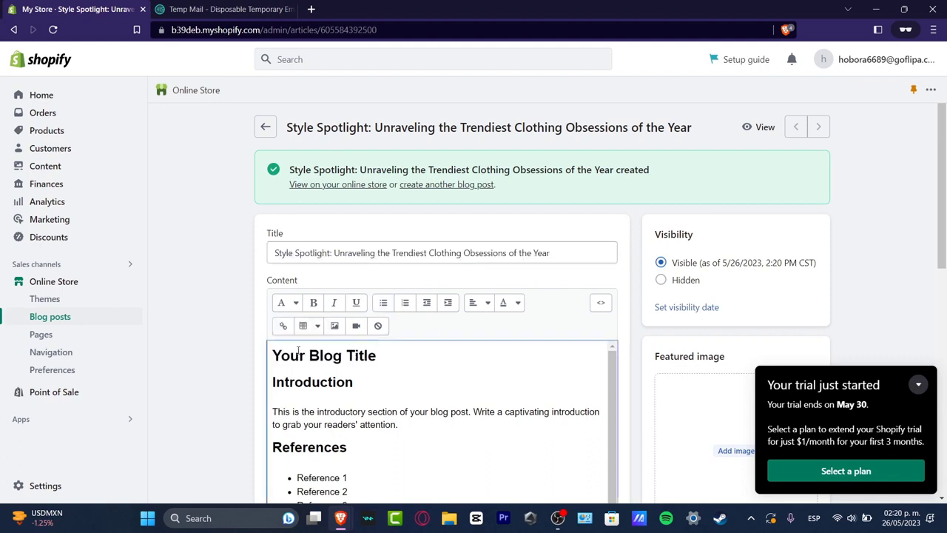
{"action": "key", "text": "ctrl+v"}
{"action": "key", "text": "ctrl+z"}
{"action": "left_click_drag", "start_coordinate": [377, 356], "coordinate": [281, 351]}
{"action": "key", "text": "ctrl+v"}
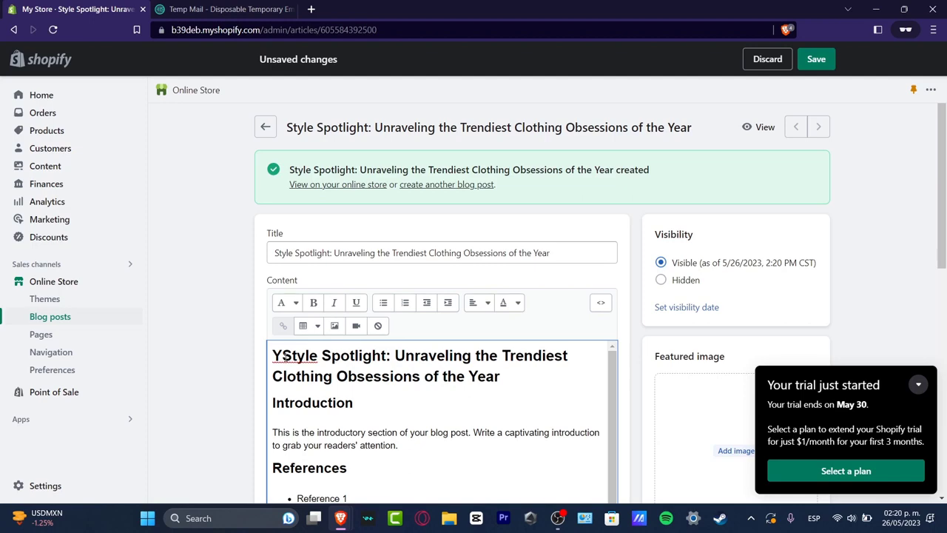
{"action": "key", "text": "BackSpace"}
Collapse the trial notice and add the tag "trending clothes" to the blog post
{"action": "scroll", "coordinate": [397, 402], "scroll_direction": "down", "scroll_amount": 3}
{"action": "scroll", "coordinate": [389, 381], "scroll_direction": "up", "scroll_amount": 3}
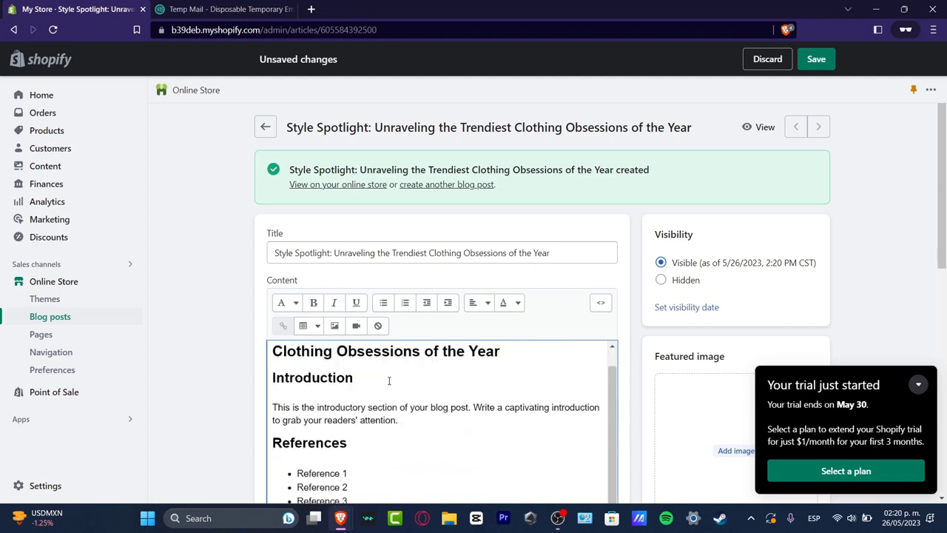
{"action": "scroll", "coordinate": [852, 296], "scroll_direction": "down", "scroll_amount": 3}
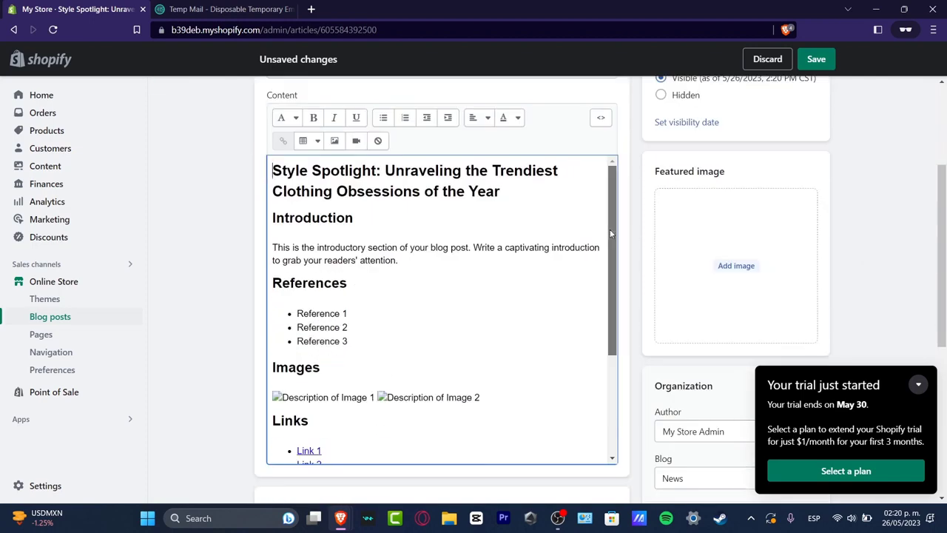
{"action": "scroll", "coordinate": [386, 258], "scroll_direction": "down", "scroll_amount": 1}
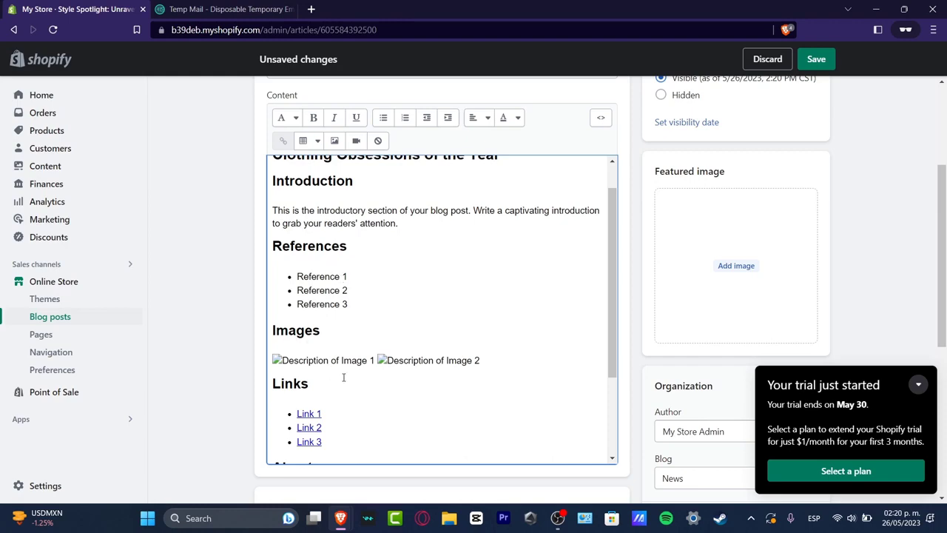
{"action": "scroll", "coordinate": [343, 377], "scroll_direction": "down", "scroll_amount": 3}
{"action": "scroll", "coordinate": [370, 348], "scroll_direction": "down", "scroll_amount": 3}
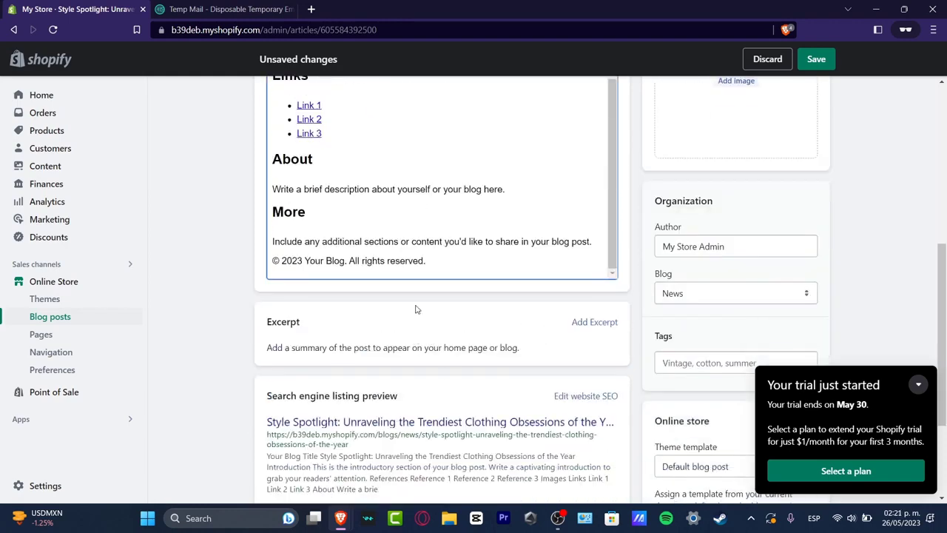
{"action": "scroll", "coordinate": [533, 354], "scroll_direction": "down", "scroll_amount": 3}
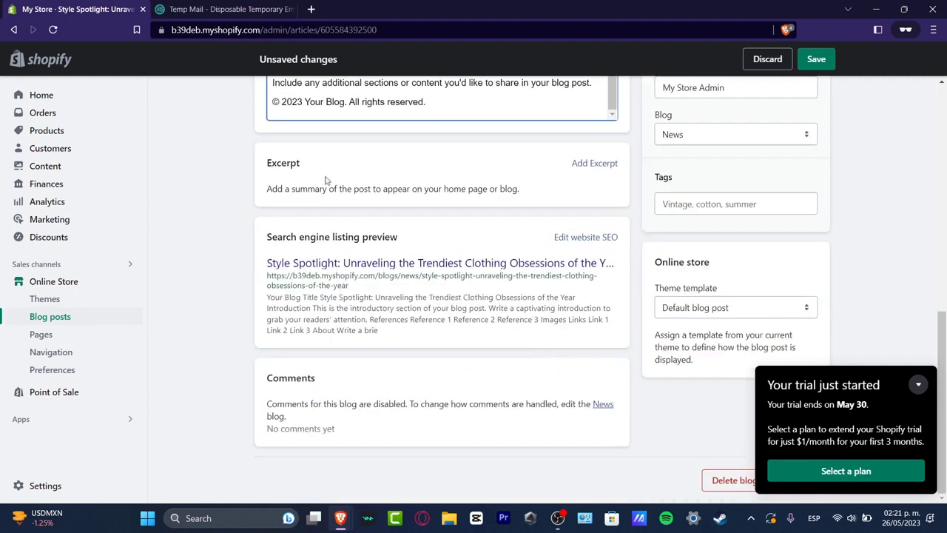
{"action": "left_click", "coordinate": [918, 387]}
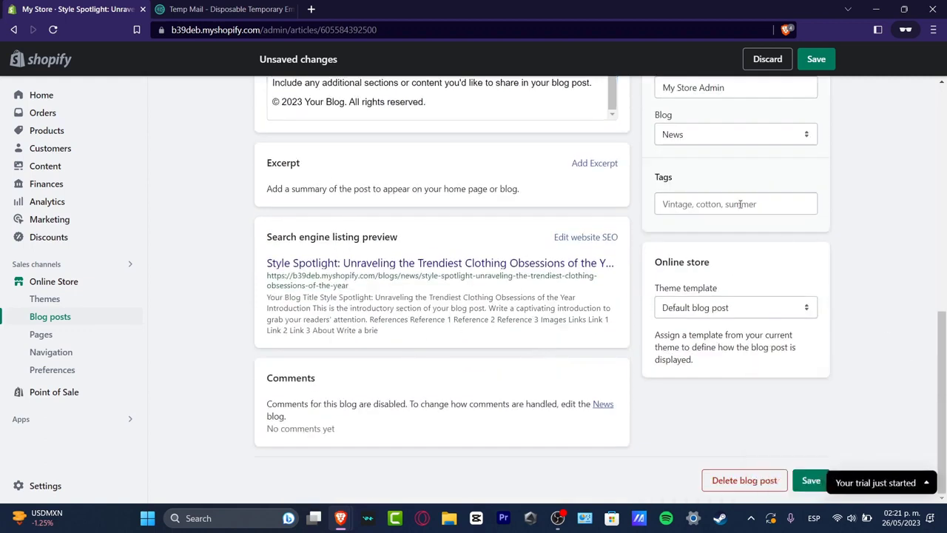
{"action": "left_click", "coordinate": [744, 204]}
{"action": "type", "text": "cl"}
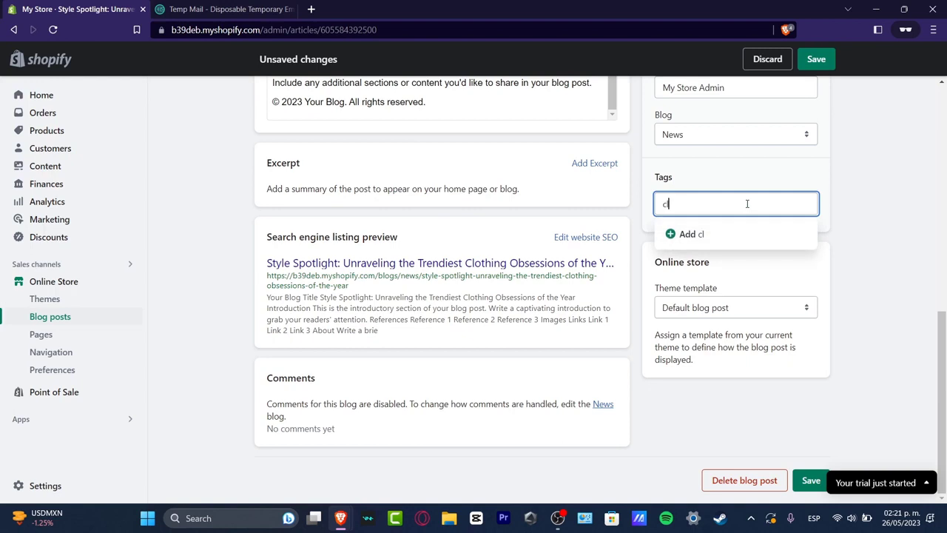
{"action": "type", "text": "rending clothes"}
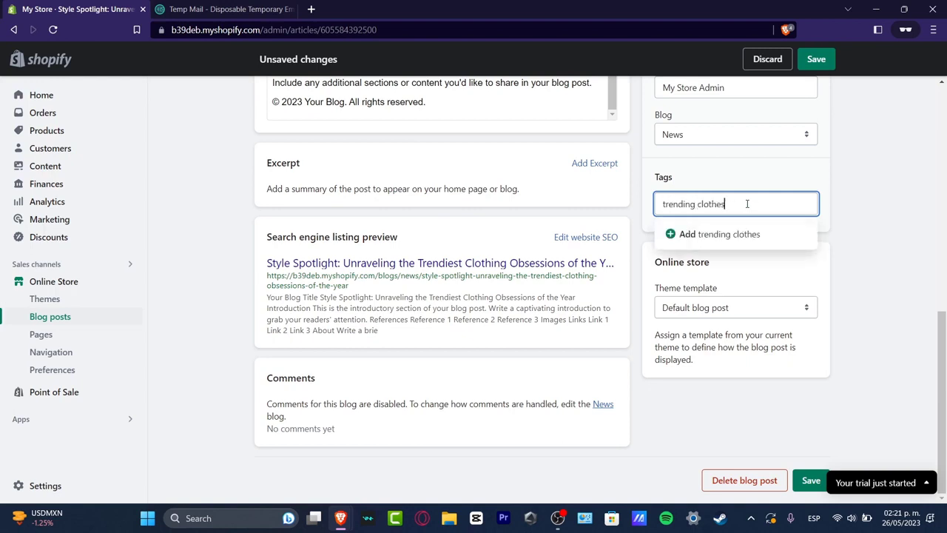
{"action": "left_click", "coordinate": [748, 234]}
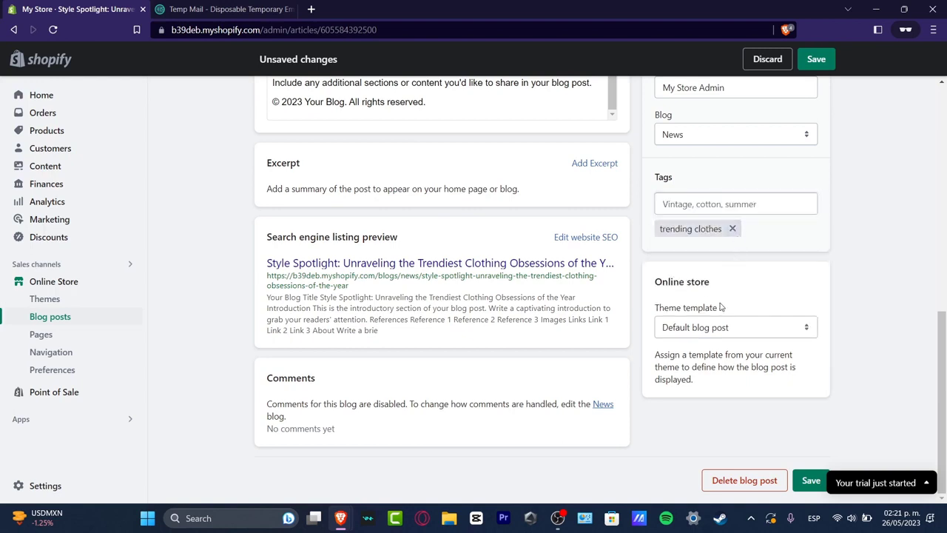
Check the theme template choices and assign the post to a new blog titled "Clothing"
{"action": "left_click", "coordinate": [708, 330]}
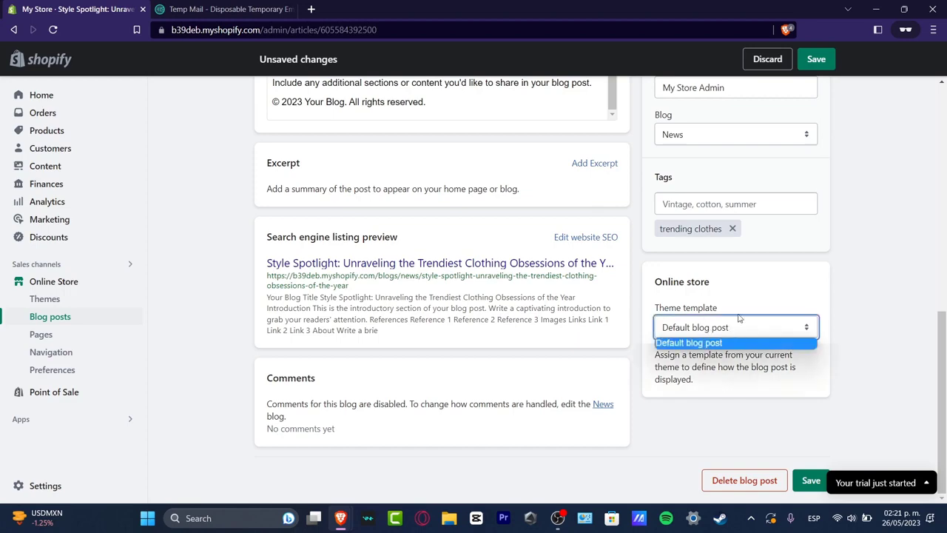
{"action": "left_click", "coordinate": [743, 329]}
{"action": "scroll", "coordinate": [766, 303], "scroll_direction": "up", "scroll_amount": 3}
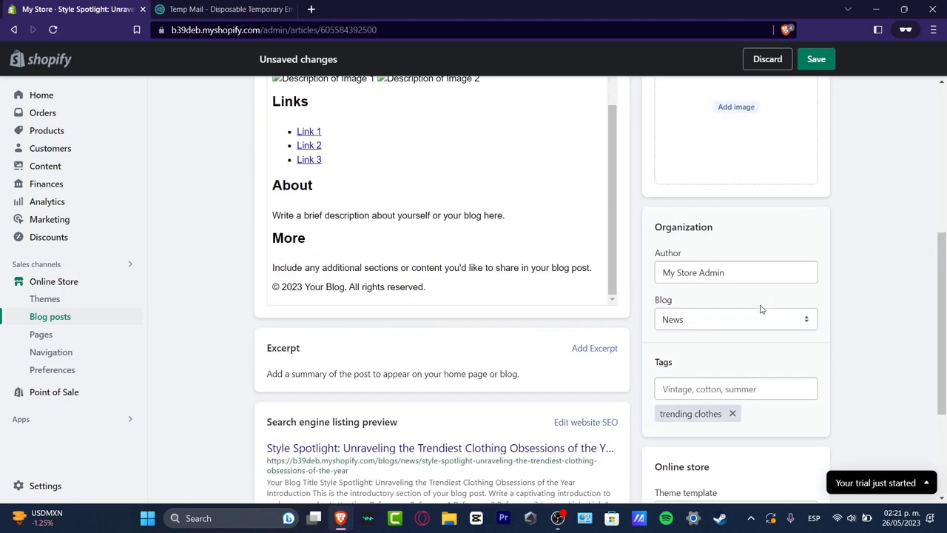
{"action": "left_click", "coordinate": [680, 322]}
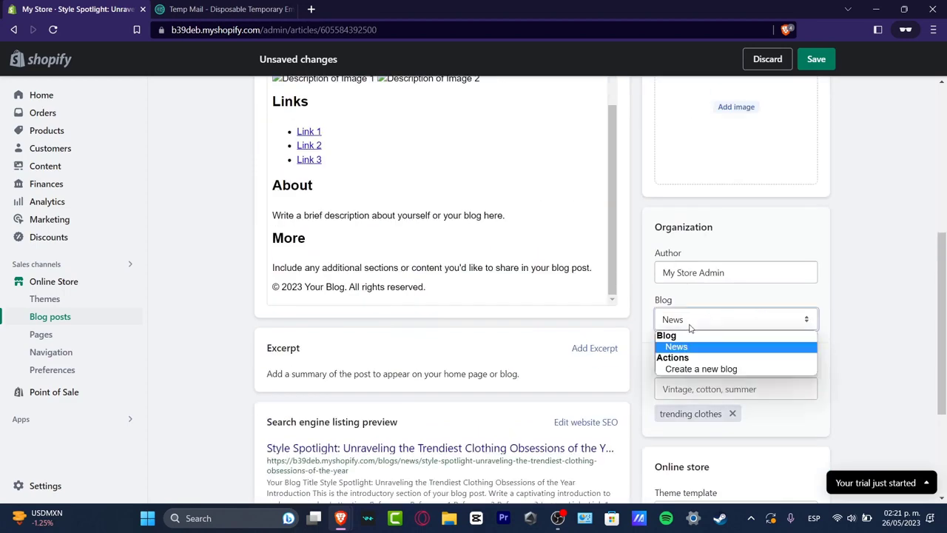
{"action": "left_click", "coordinate": [723, 370]}
{"action": "left_click", "coordinate": [729, 373]}
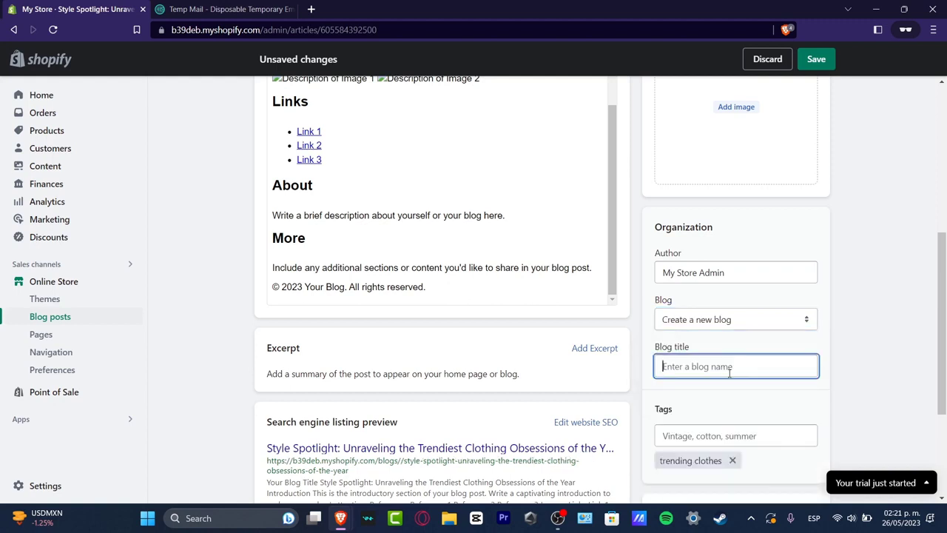
{"action": "type", "text": "Clothing"}
Try to set the post's author to "Xpress", and reselect My Store Admin as the author
{"action": "left_click", "coordinate": [721, 272]}
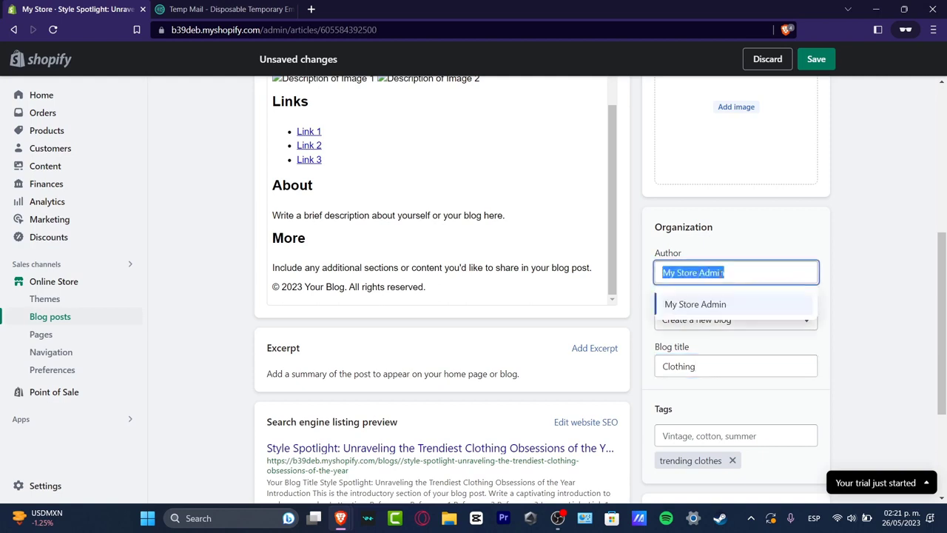
{"action": "type", "text": "Xpress"}
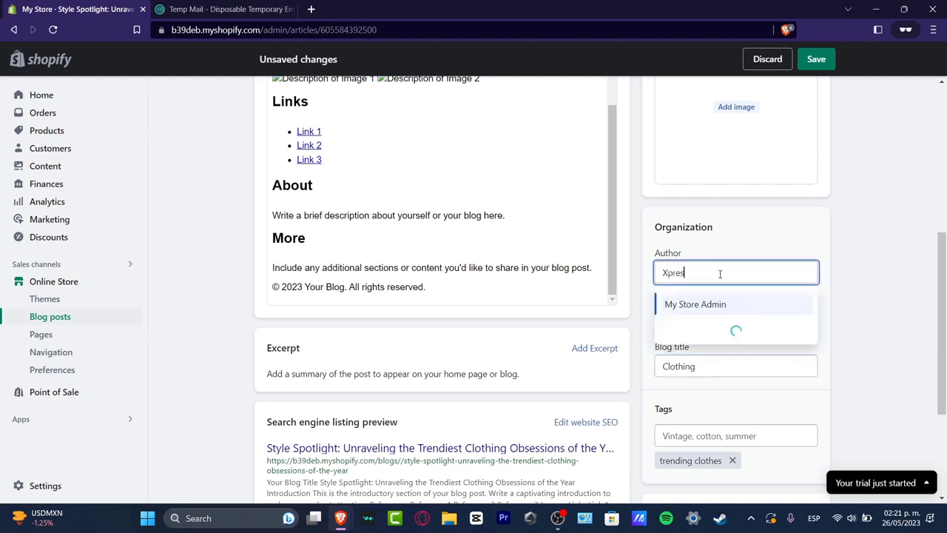
{"action": "left_click", "coordinate": [882, 232]}
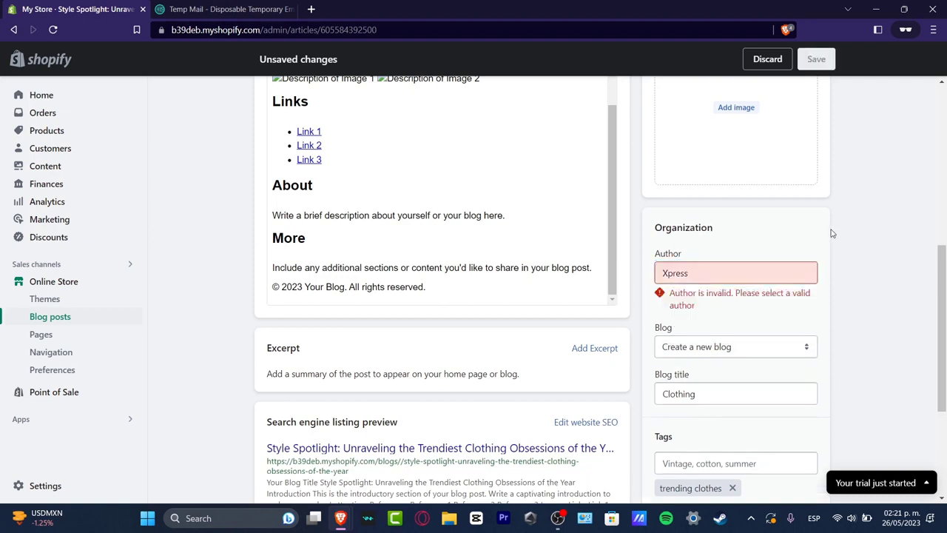
{"action": "left_click", "coordinate": [755, 270]}
{"action": "double_click", "coordinate": [756, 270]}
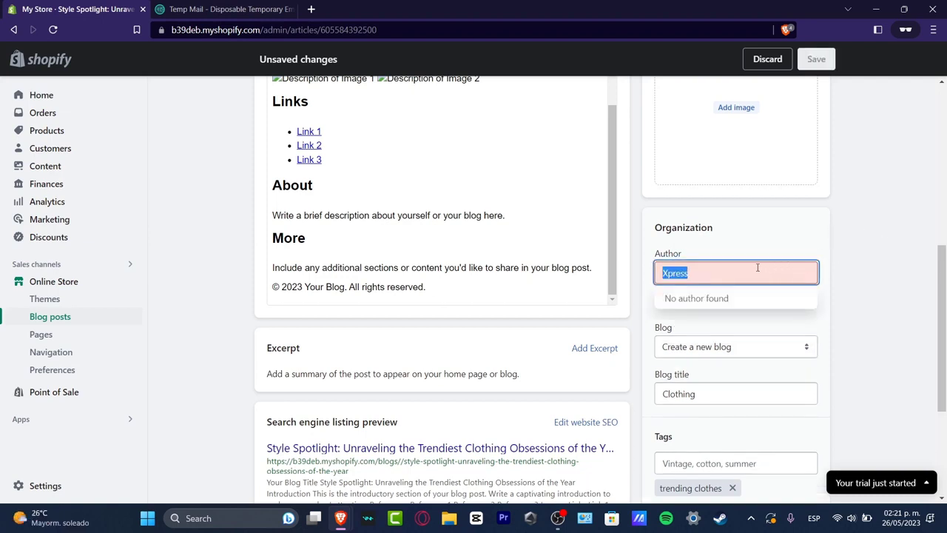
{"action": "key", "text": "BackSpace"}
{"action": "left_click", "coordinate": [768, 228]}
{"action": "left_click", "coordinate": [763, 271]}
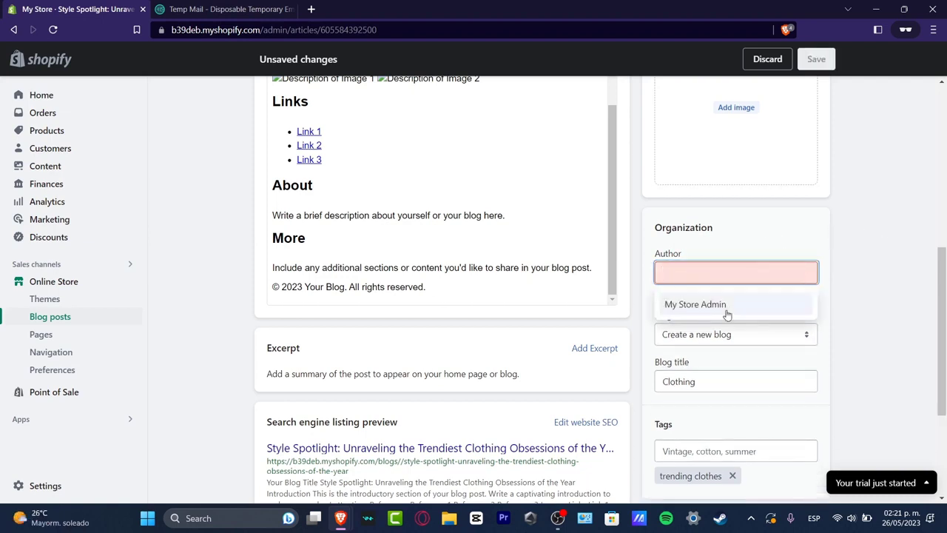
{"action": "left_click", "coordinate": [729, 311]}
Add the "humans (1)" picture from the Downloads folder as the featured image and save the blog post
{"action": "scroll", "coordinate": [769, 222], "scroll_direction": "up", "scroll_amount": 3}
{"action": "left_click", "coordinate": [748, 300]}
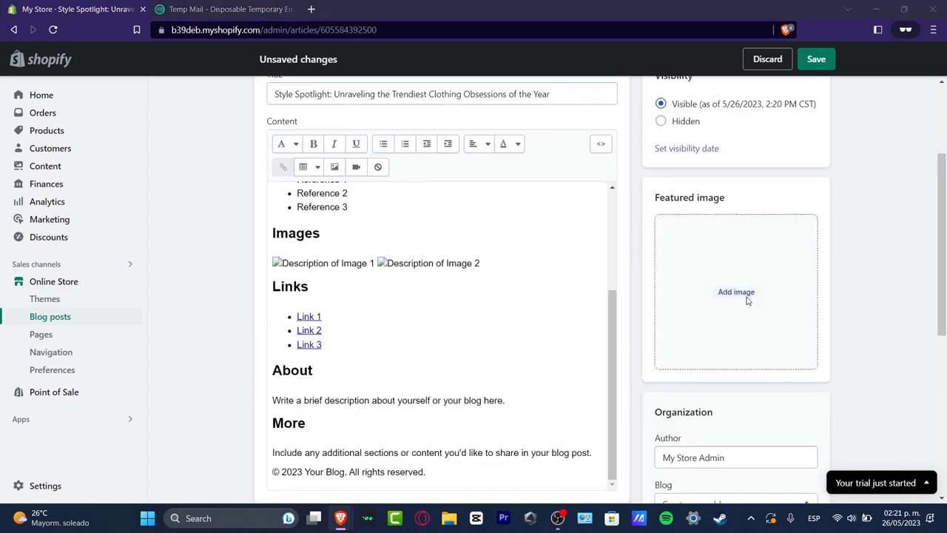
{"action": "scroll", "coordinate": [106, 216], "scroll_direction": "up", "scroll_amount": 5}
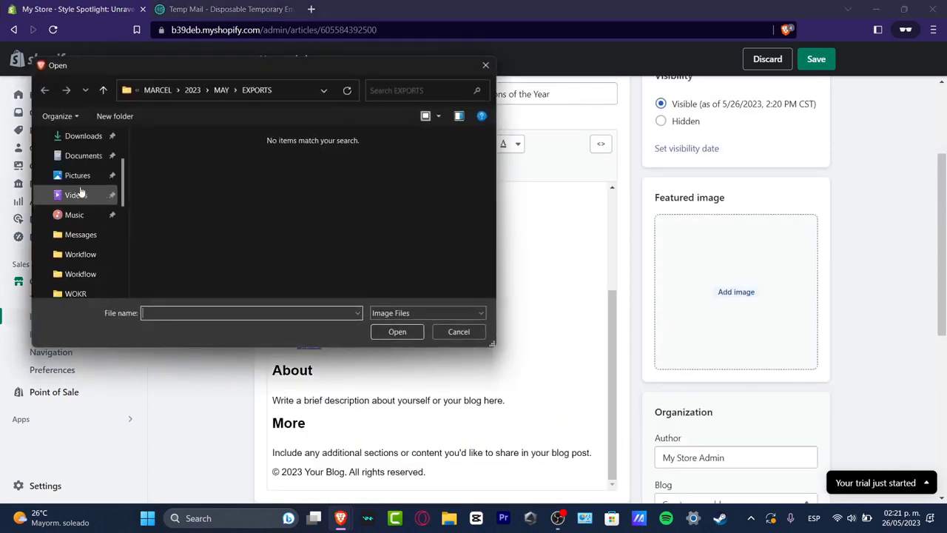
{"action": "left_click", "coordinate": [79, 135]}
{"action": "scroll", "coordinate": [168, 181], "scroll_direction": "down", "scroll_amount": 8}
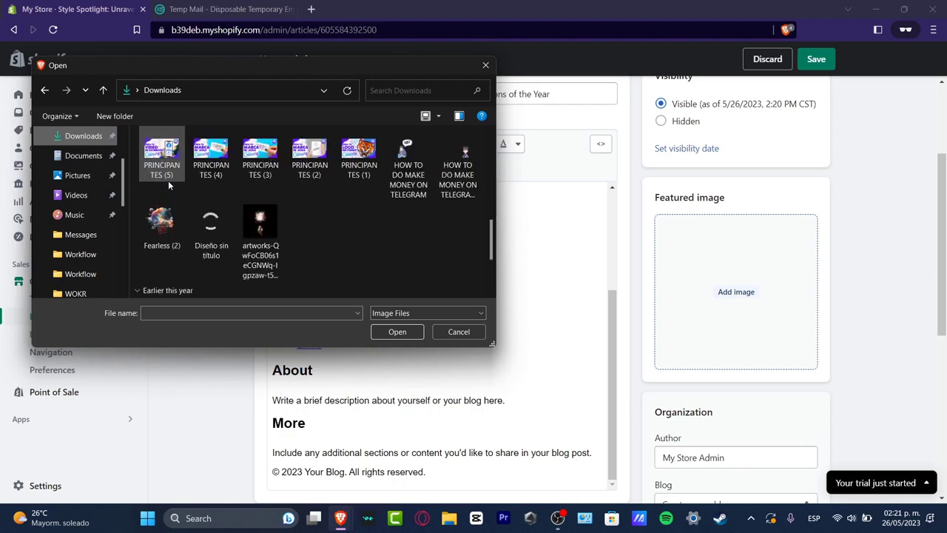
{"action": "scroll", "coordinate": [167, 233], "scroll_direction": "down", "scroll_amount": 3}
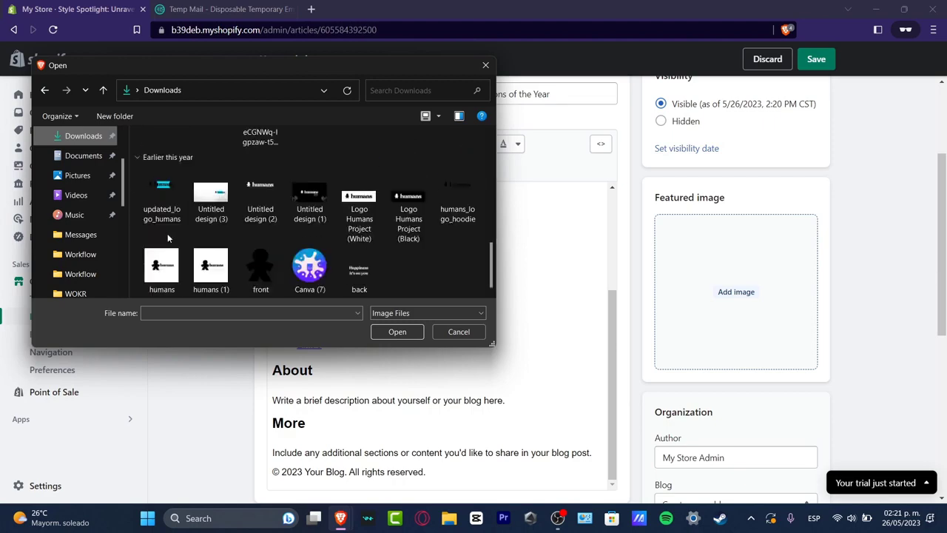
{"action": "left_click", "coordinate": [196, 273]}
{"action": "left_click", "coordinate": [397, 332]}
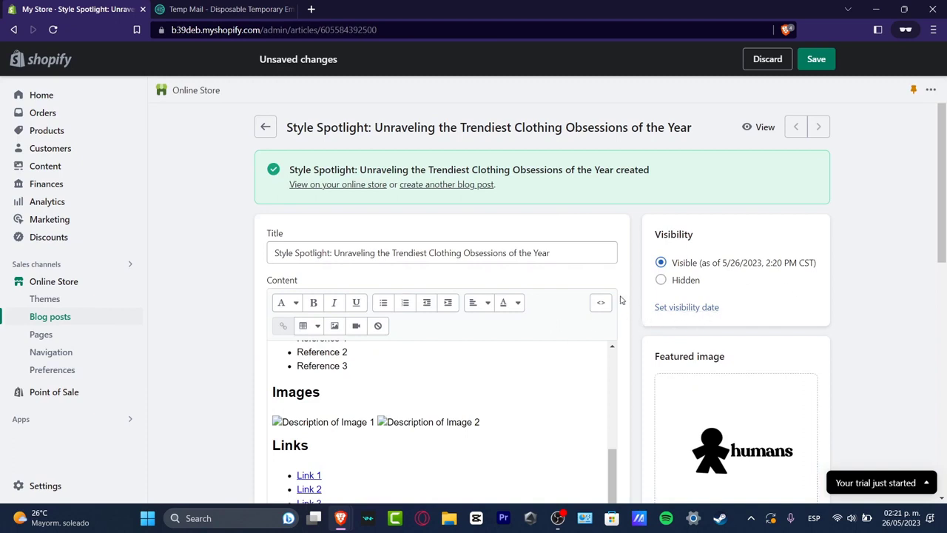
{"action": "left_click", "coordinate": [815, 60]}
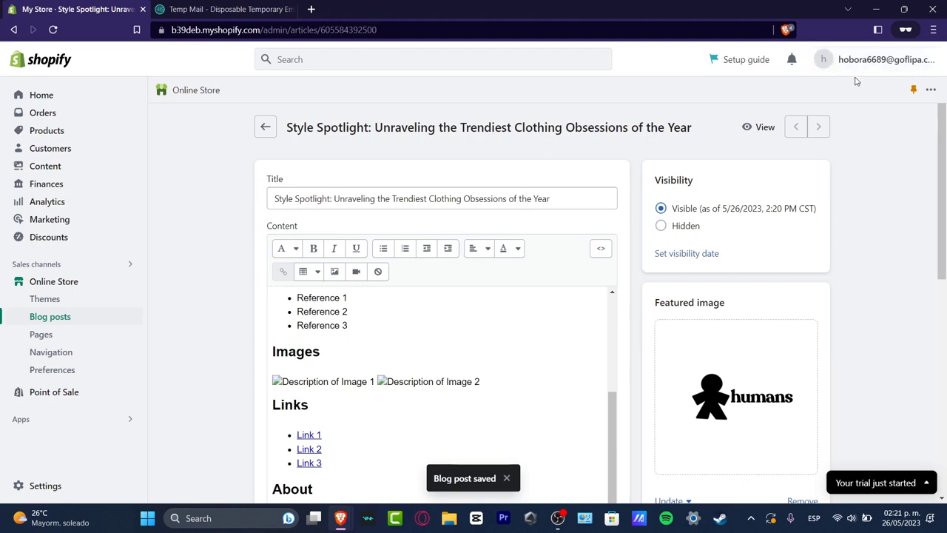
Open the Main menu in the online store's navigation settings
{"action": "scroll", "coordinate": [859, 222], "scroll_direction": "down", "scroll_amount": 6}
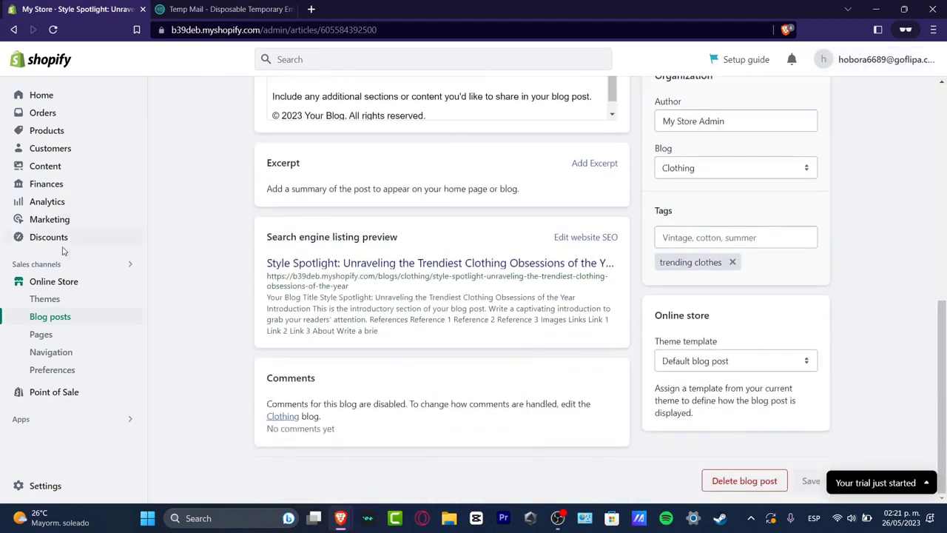
{"action": "left_click", "coordinate": [46, 298]}
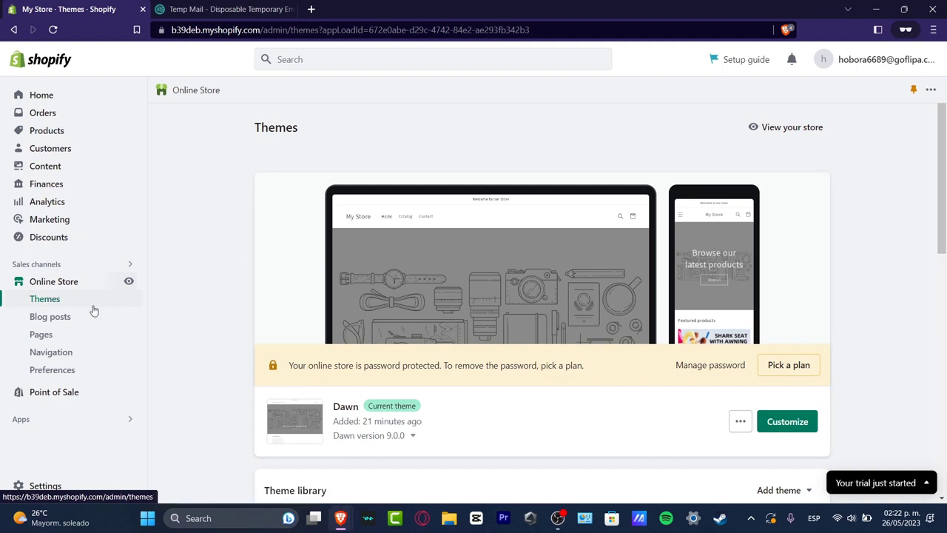
{"action": "left_click", "coordinate": [77, 353]}
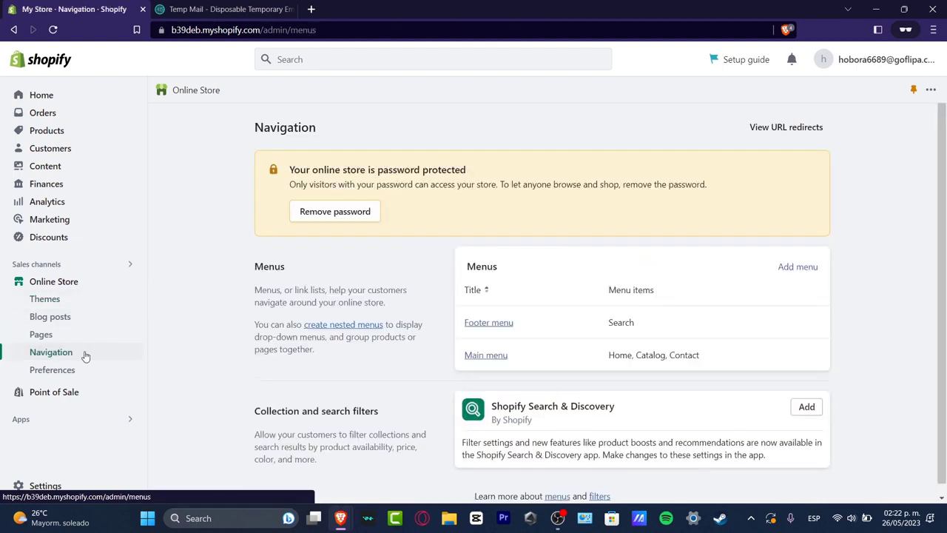
{"action": "left_click", "coordinate": [500, 361]}
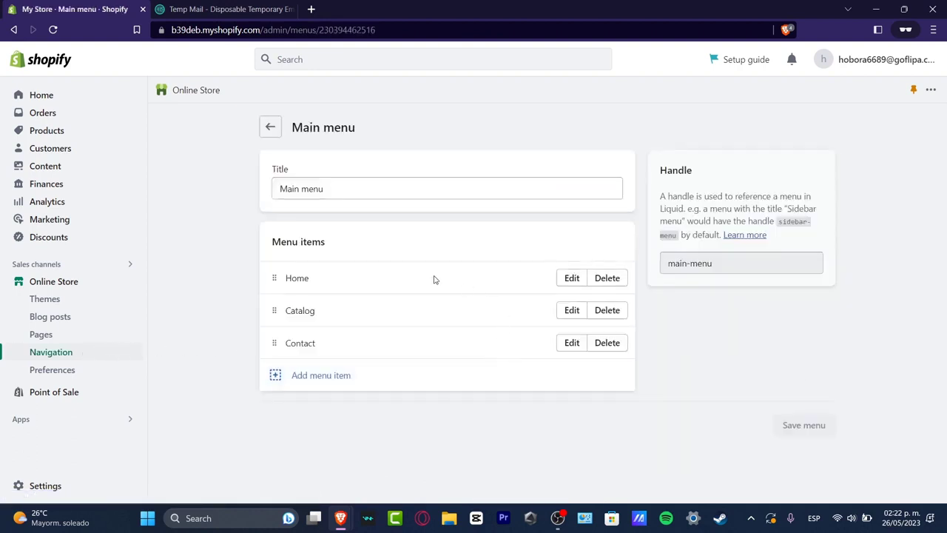
Start a new main menu item named "Trending 2023" and link it to the Clothing blog
{"action": "left_click", "coordinate": [345, 376]}
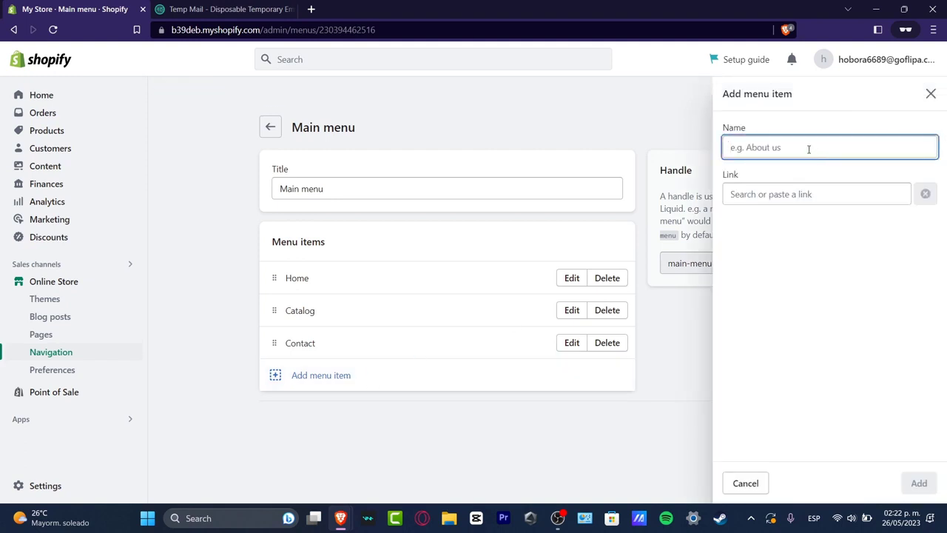
{"action": "type", "text": "Trending 2023"}
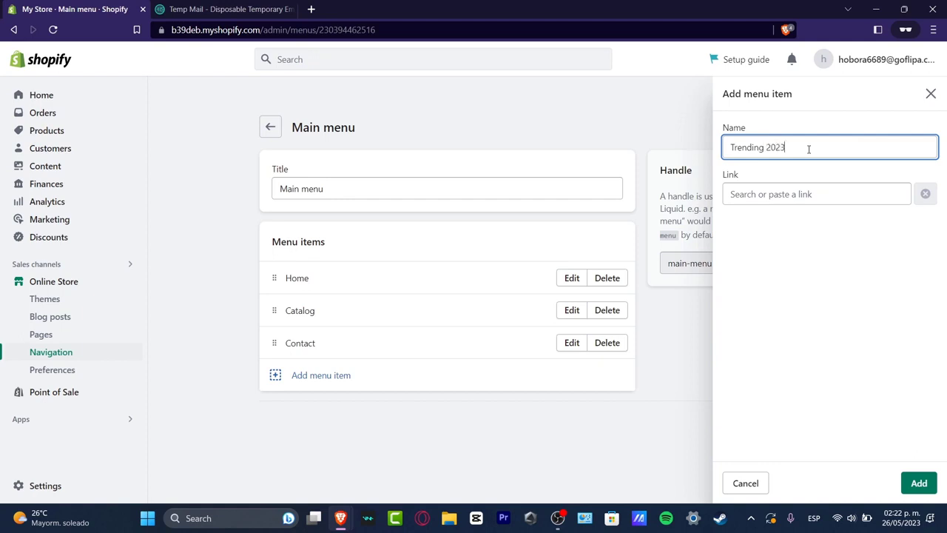
{"action": "left_click", "coordinate": [846, 193]}
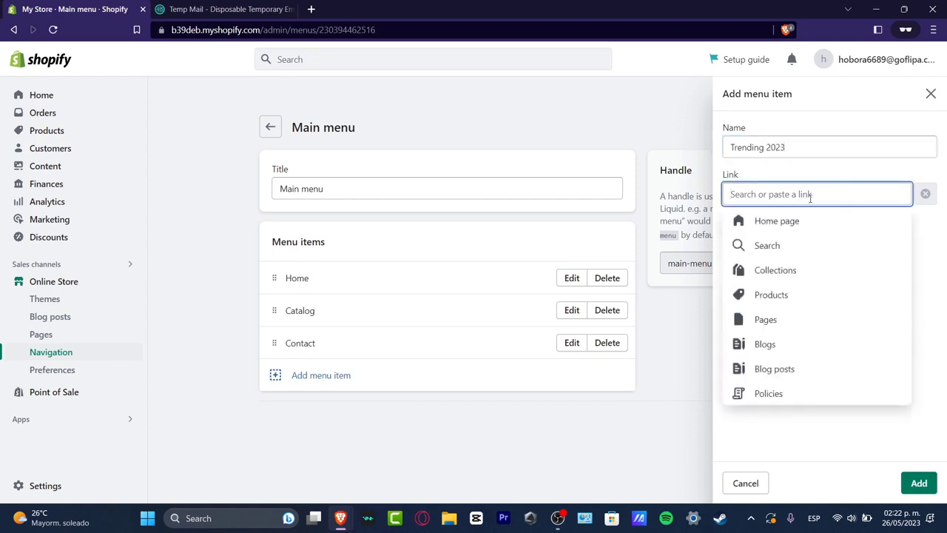
{"action": "left_click", "coordinate": [780, 354]}
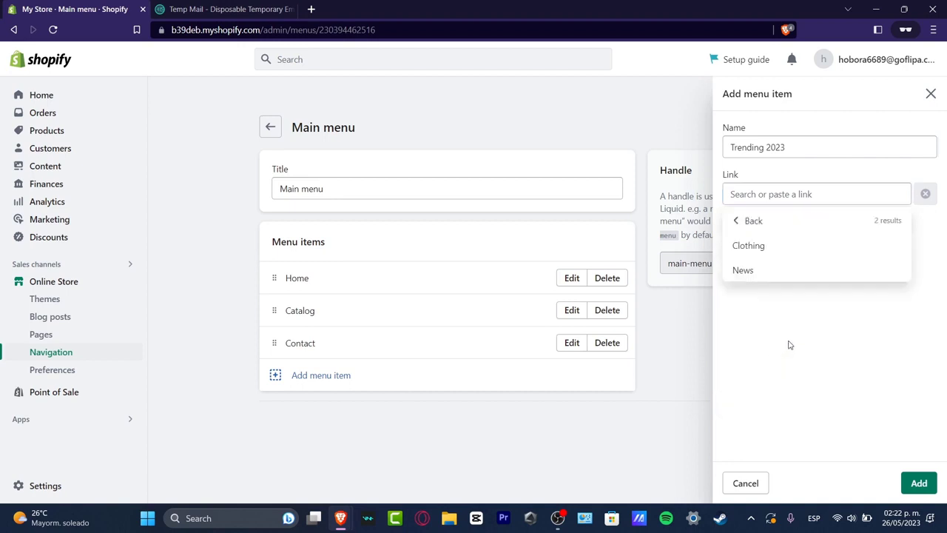
{"action": "left_click", "coordinate": [770, 252]}
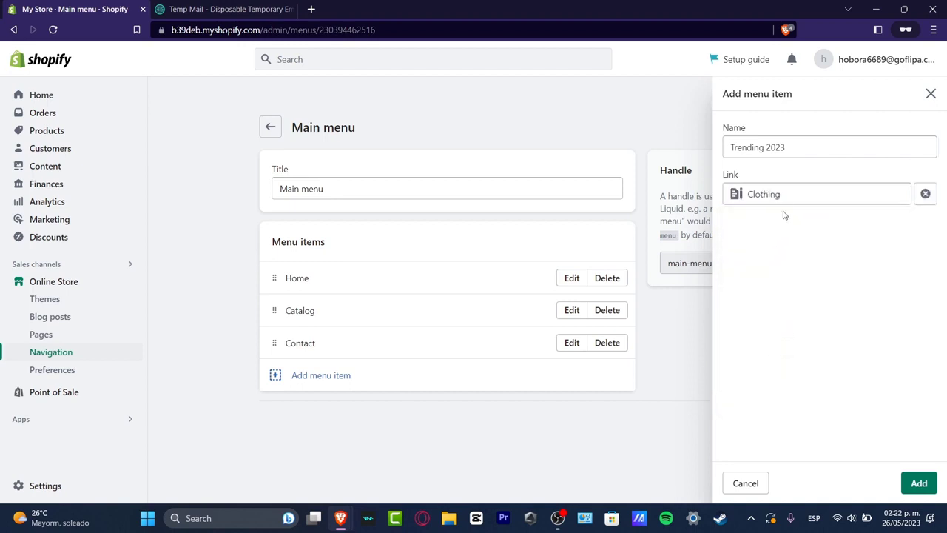
Replace the item's link with the "Style Spotlight: Unraveling the Trendiest" blog post, add the item and save the menu
{"action": "left_click", "coordinate": [925, 194]}
{"action": "left_click", "coordinate": [821, 204]}
{"action": "left_click", "coordinate": [809, 363]}
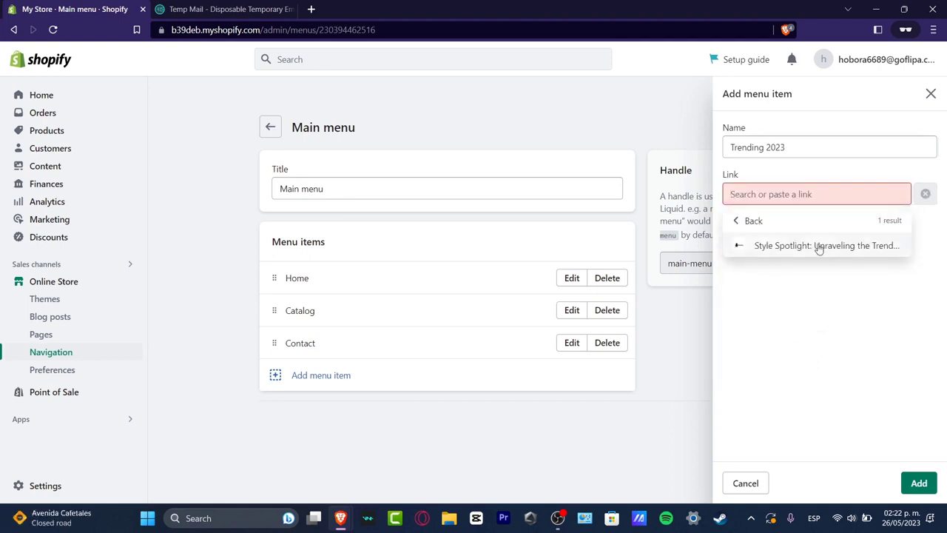
{"action": "left_click", "coordinate": [786, 245]}
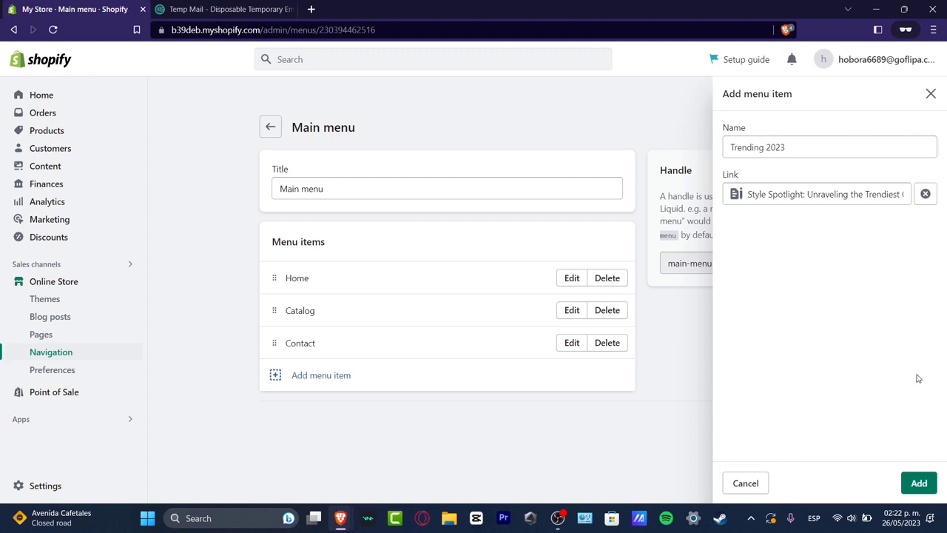
{"action": "left_click", "coordinate": [920, 483]}
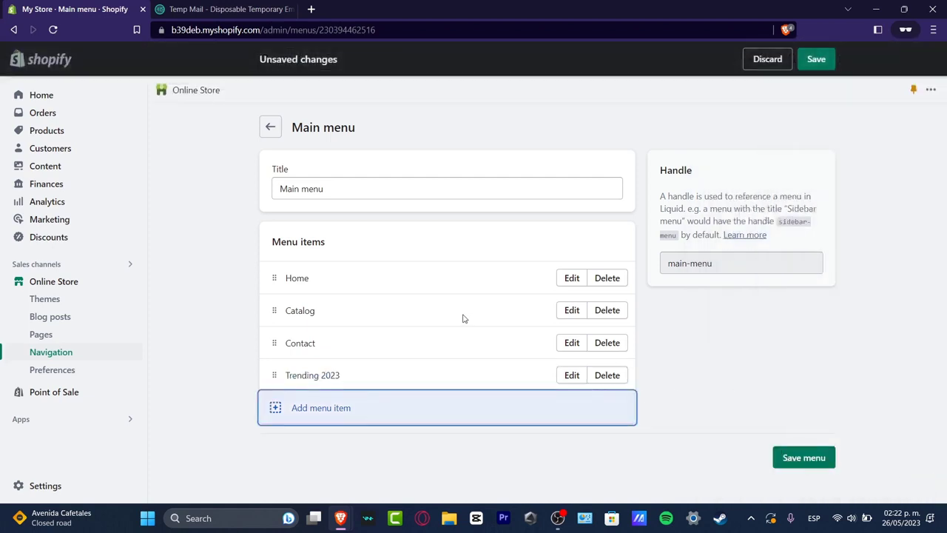
{"action": "left_click", "coordinate": [805, 456]}
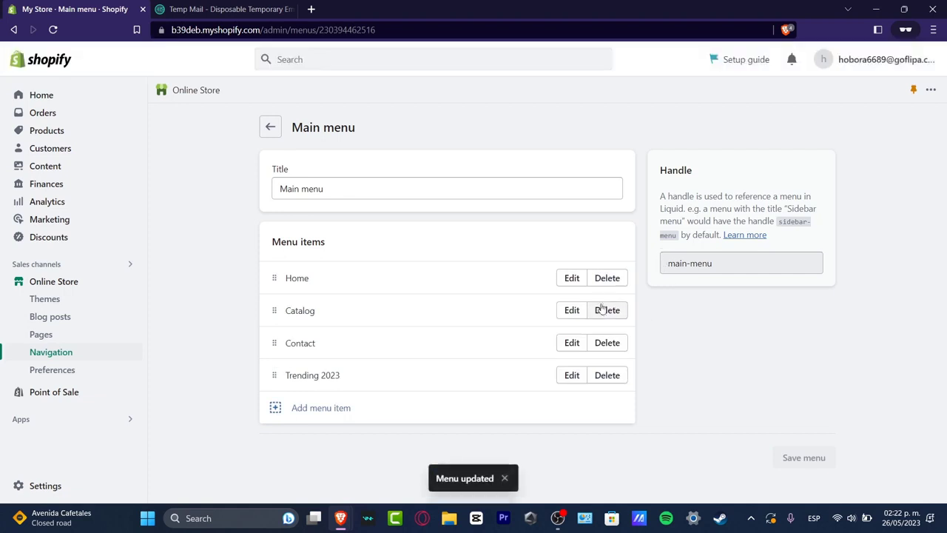
Open the Dawn theme for customization and go to the Trending 2023 page in the store preview
{"action": "left_click", "coordinate": [64, 286]}
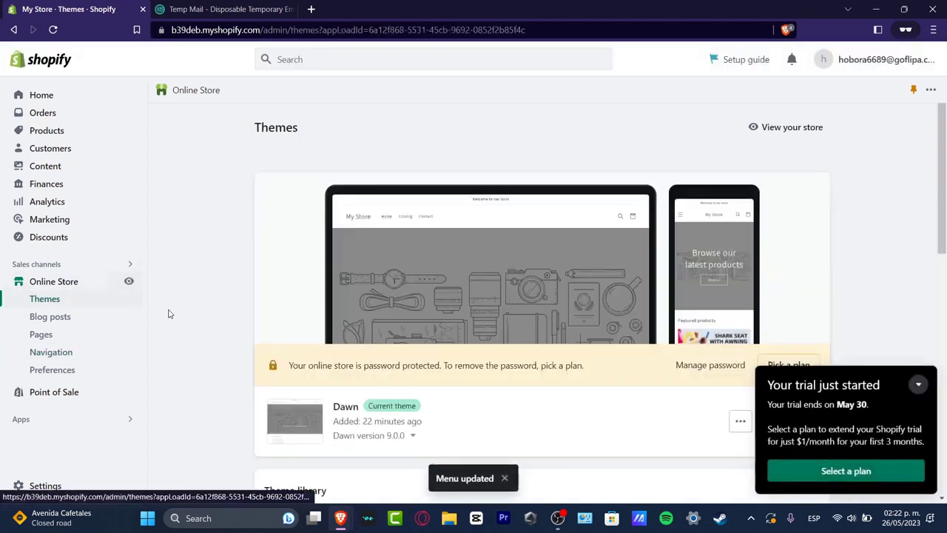
{"action": "left_click", "coordinate": [916, 388]}
{"action": "left_click", "coordinate": [786, 421]}
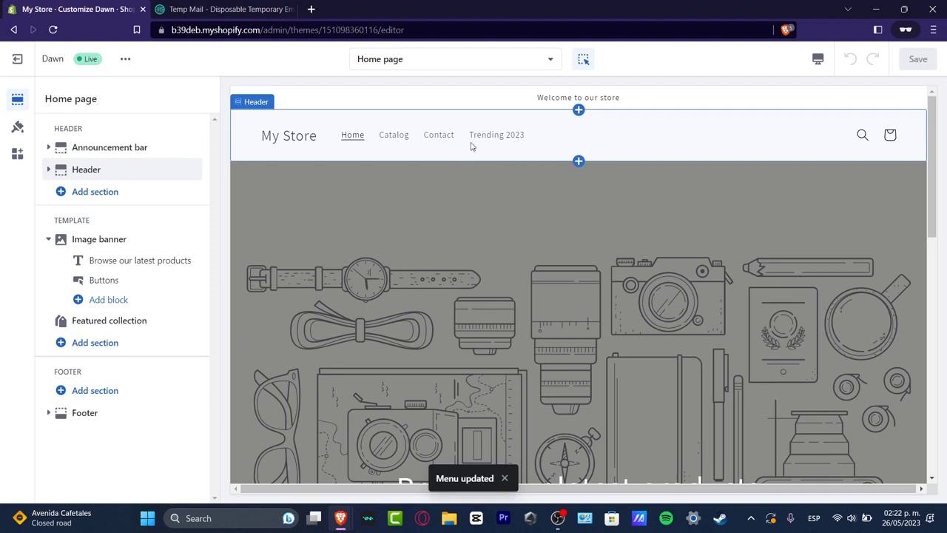
{"action": "left_click", "coordinate": [508, 136]}
{"action": "left_click", "coordinate": [505, 141]}
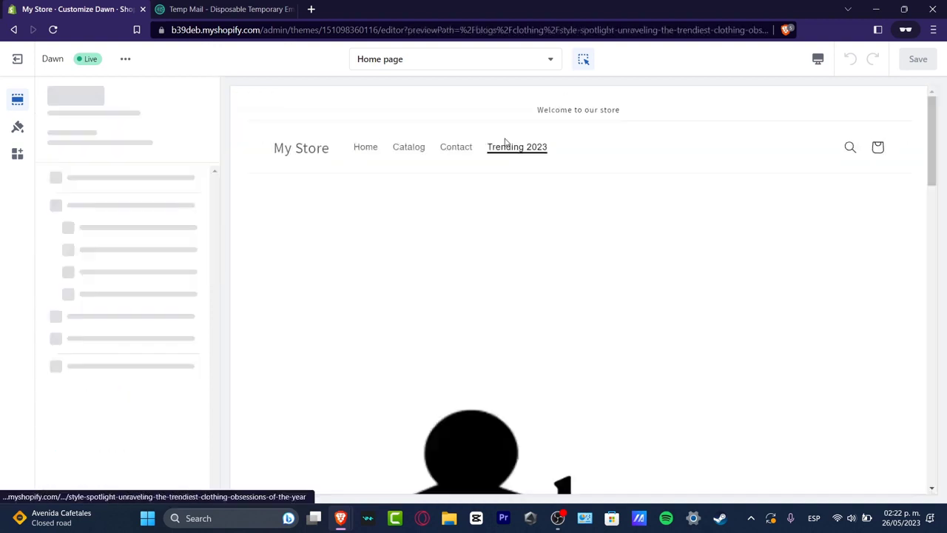
Examine the blog post's preview, from the featured image through the title and content to the footer
{"action": "scroll", "coordinate": [583, 271], "scroll_direction": "down", "scroll_amount": 10}
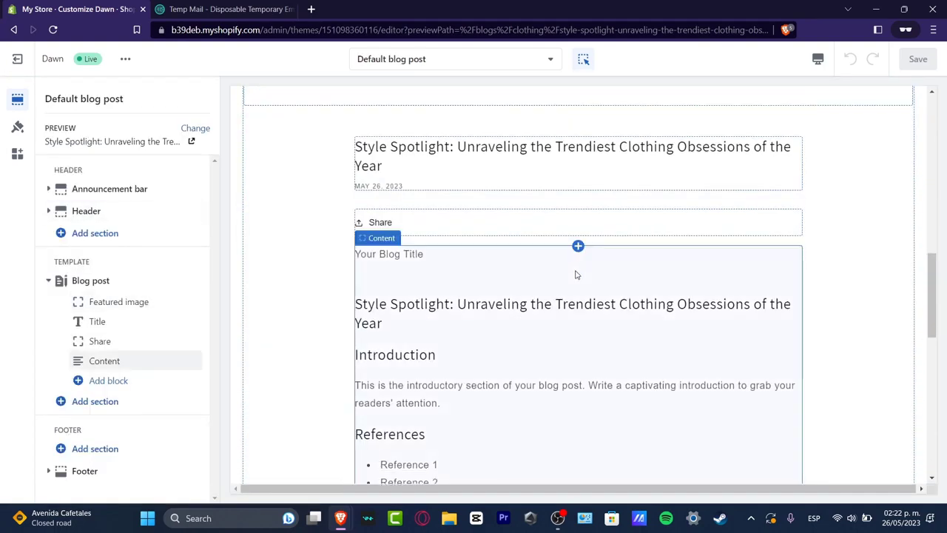
{"action": "scroll", "coordinate": [577, 276], "scroll_direction": "down", "scroll_amount": 8}
{"action": "scroll", "coordinate": [572, 275], "scroll_direction": "down", "scroll_amount": 4}
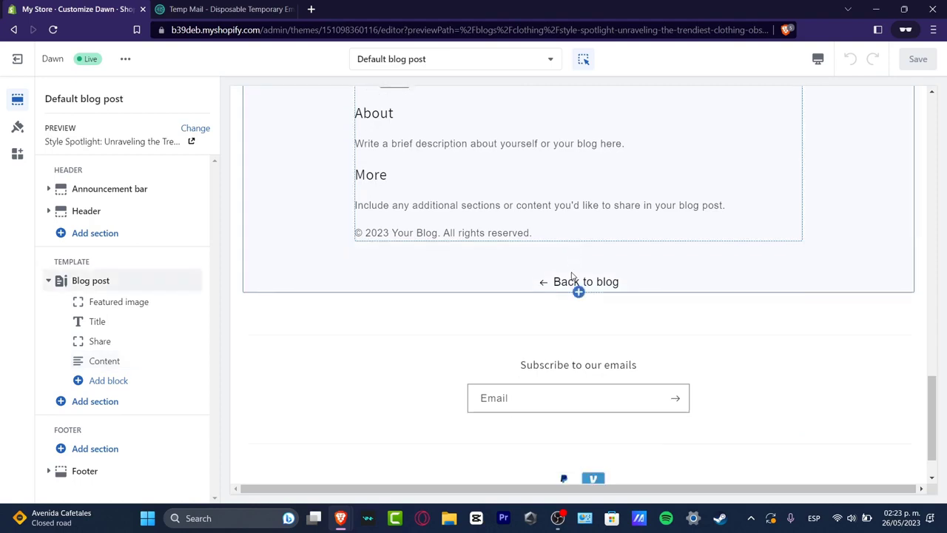
{"action": "scroll", "coordinate": [570, 277], "scroll_direction": "up", "scroll_amount": 10}
{"action": "scroll", "coordinate": [570, 275], "scroll_direction": "up", "scroll_amount": 5}
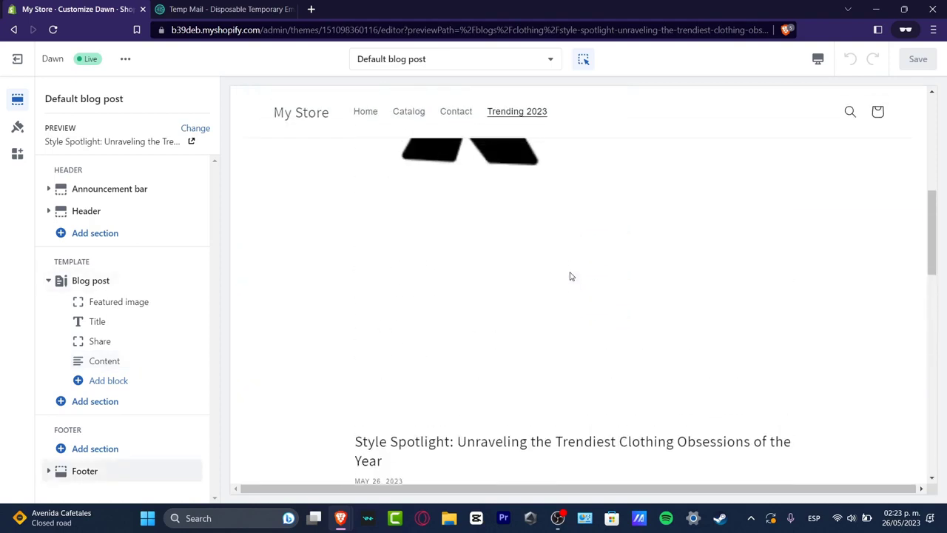
{"action": "scroll", "coordinate": [577, 289], "scroll_direction": "down", "scroll_amount": 2}
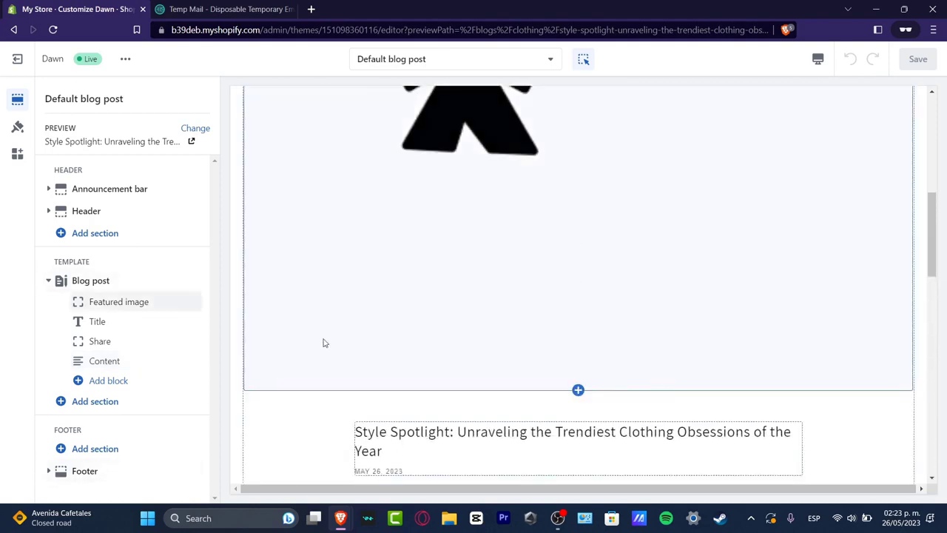
{"action": "scroll", "coordinate": [700, 381], "scroll_direction": "down", "scroll_amount": 5}
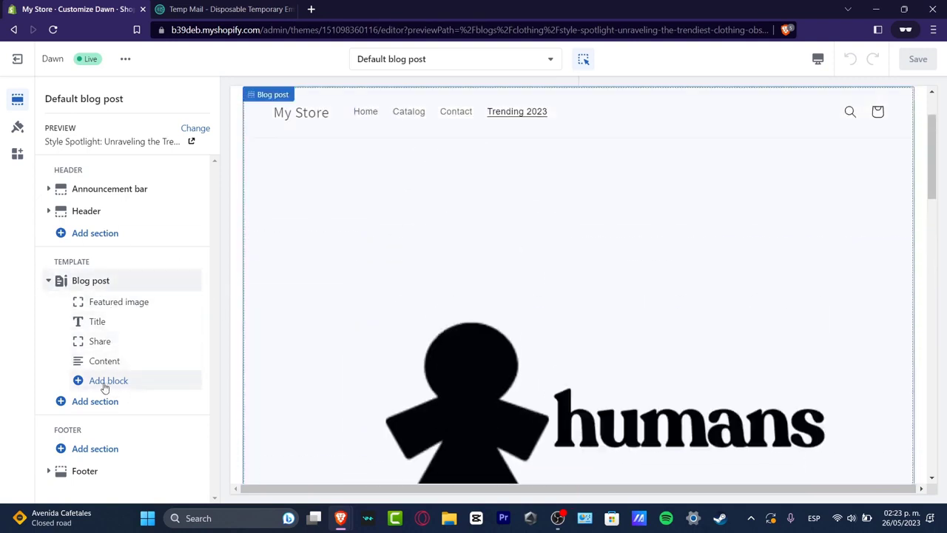
Check the available blocks and add an Image banner section below the blog post in the template
{"action": "left_click", "coordinate": [105, 385]}
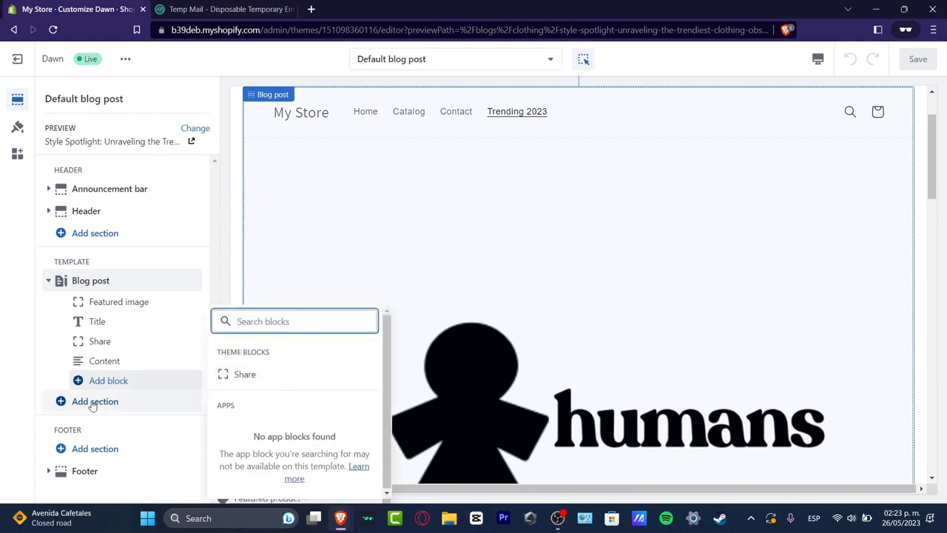
{"action": "left_click", "coordinate": [93, 404]}
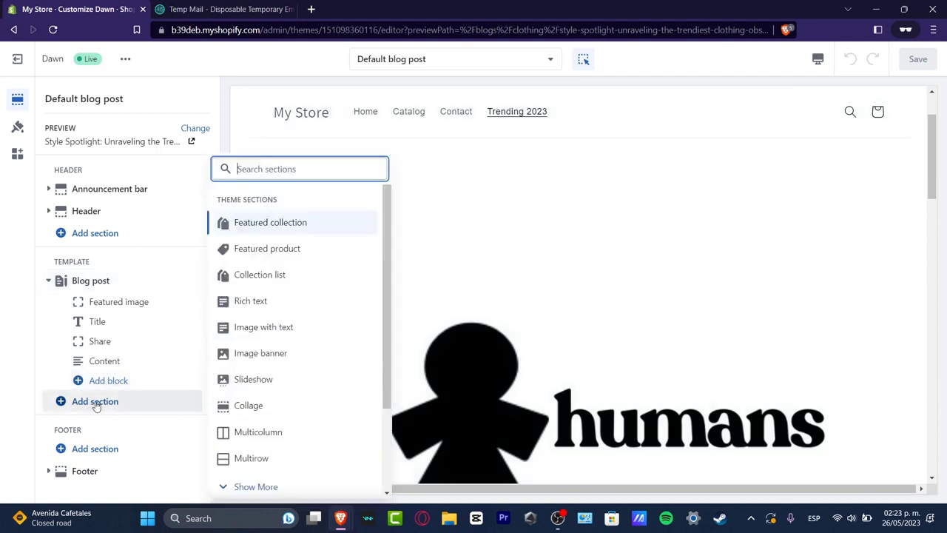
{"action": "left_click", "coordinate": [294, 353]}
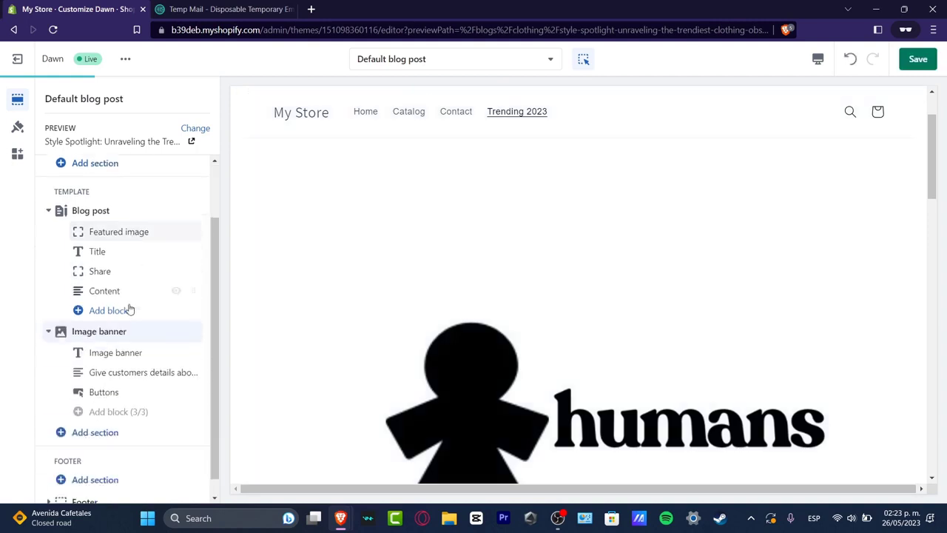
{"action": "scroll", "coordinate": [666, 333], "scroll_direction": "down", "scroll_amount": 3}
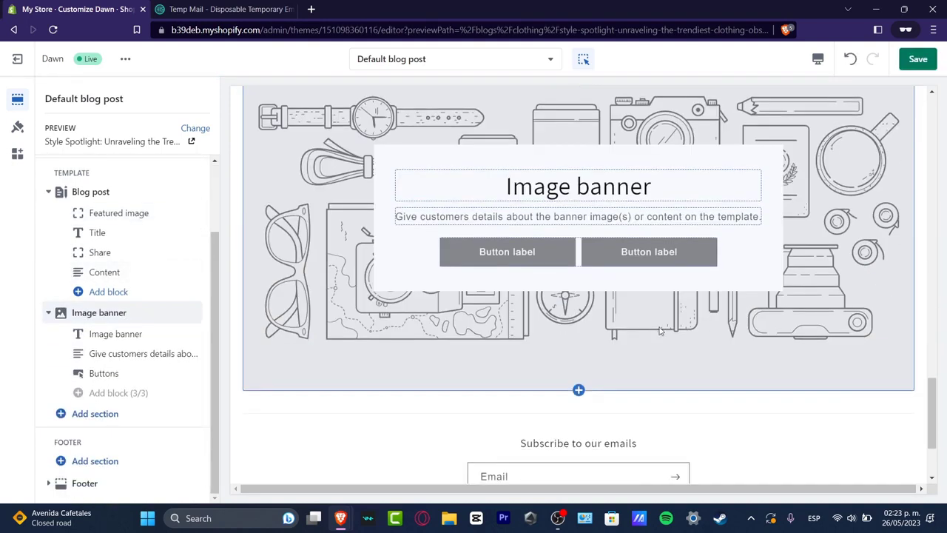
Set the blog post's featured image height to Small
{"action": "left_click", "coordinate": [124, 214]}
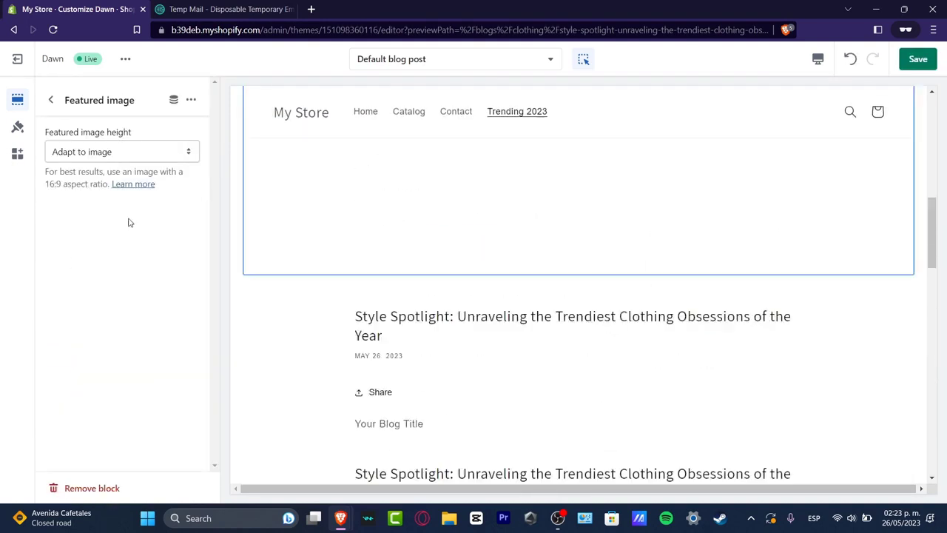
{"action": "left_click", "coordinate": [136, 152]}
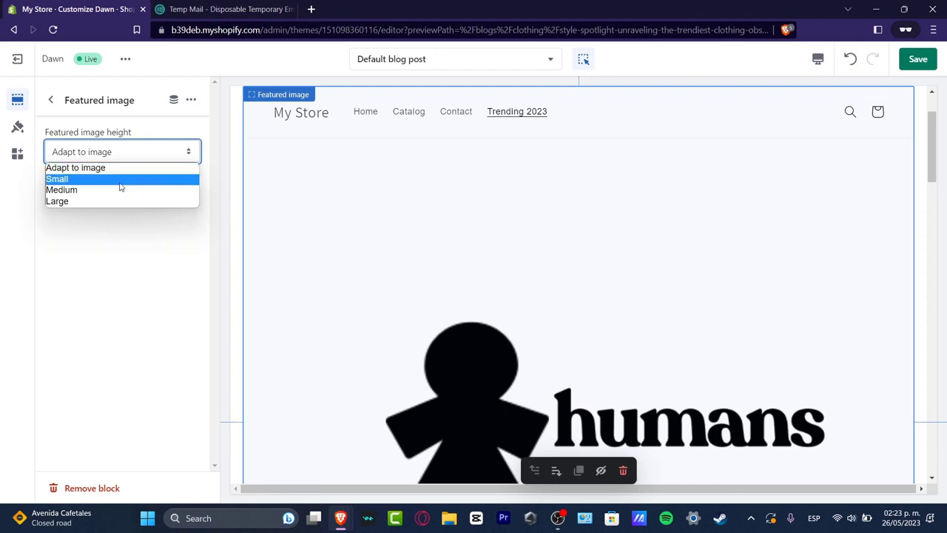
{"action": "left_click", "coordinate": [120, 180]}
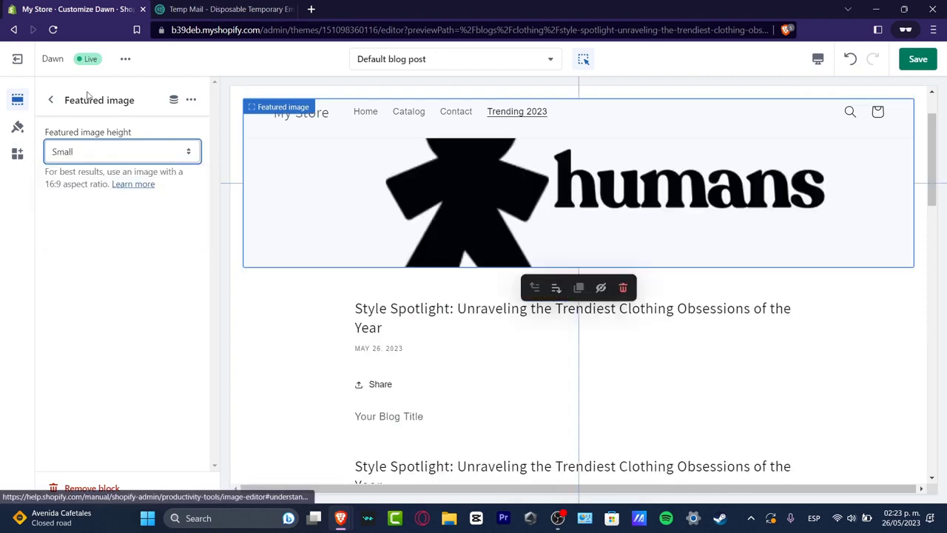
{"action": "left_click", "coordinate": [51, 99]}
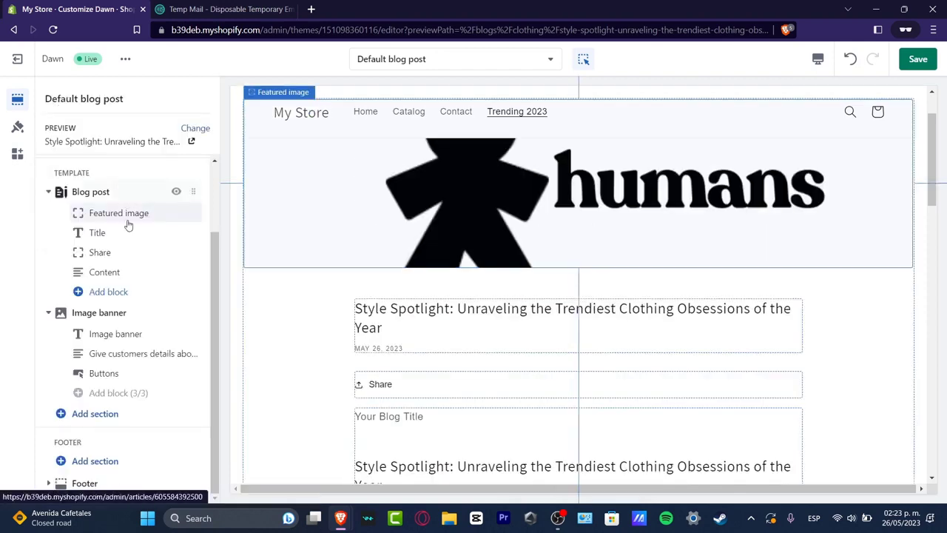
Search the free images for "clothing" and use the woman holding a dress by a clothes rack as the banner's first image
{"action": "left_click", "coordinate": [125, 313]}
{"action": "left_click", "coordinate": [137, 189]}
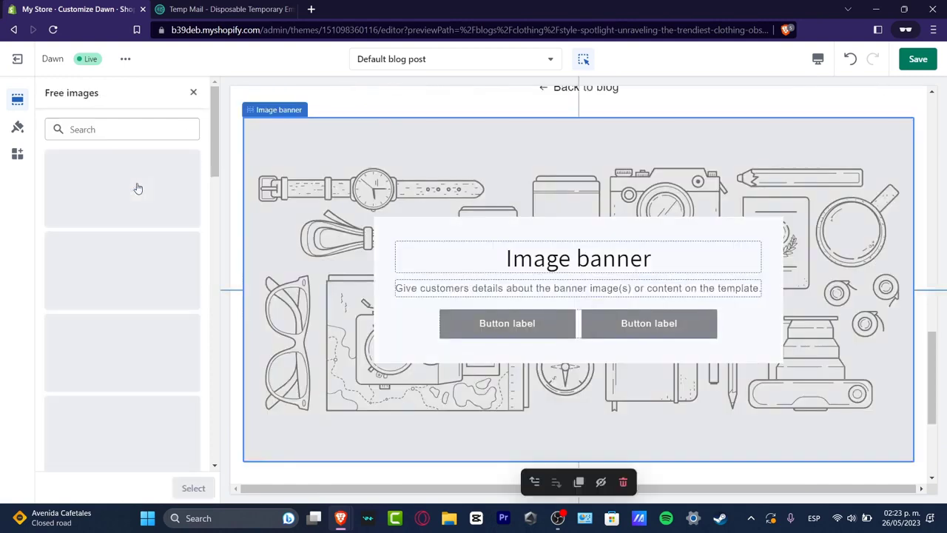
{"action": "left_click", "coordinate": [150, 126]}
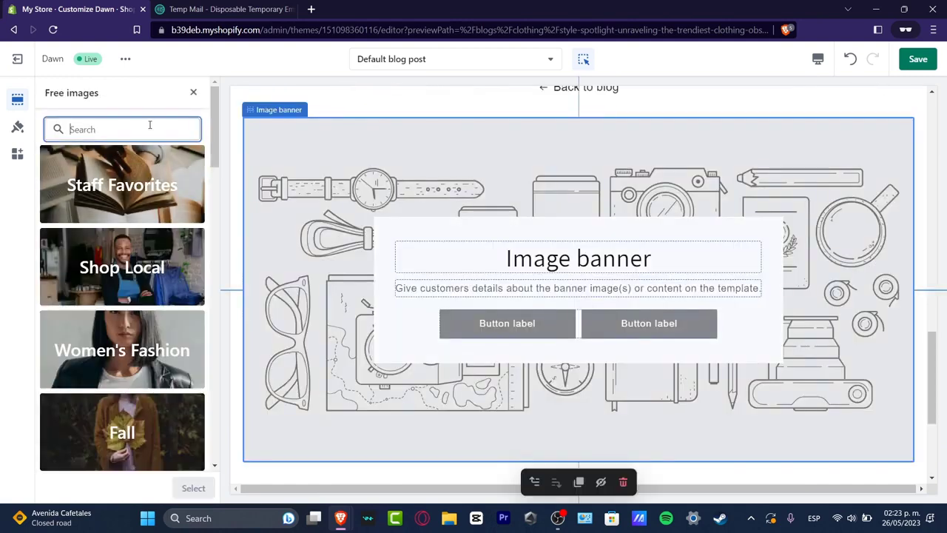
{"action": "type", "text": "clothing"}
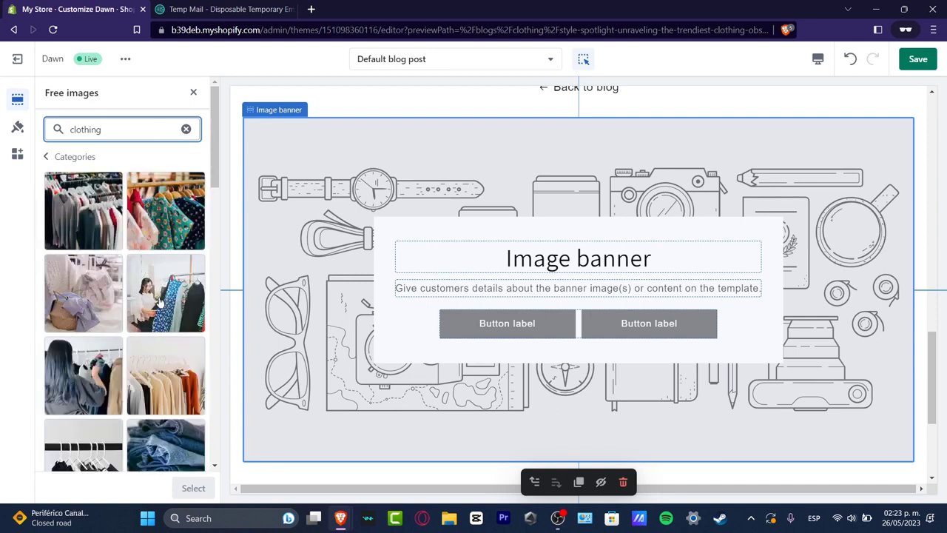
{"action": "left_click", "coordinate": [160, 302]}
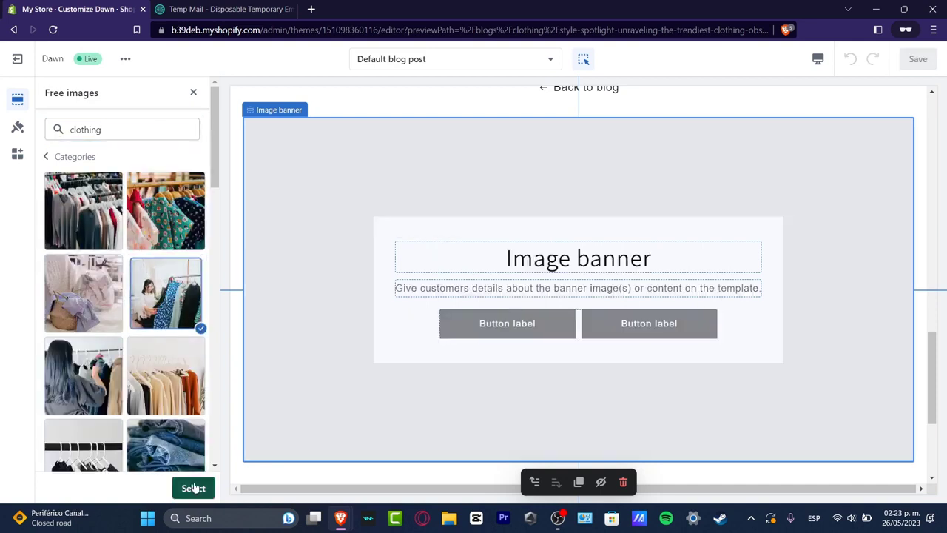
{"action": "left_click", "coordinate": [194, 488]}
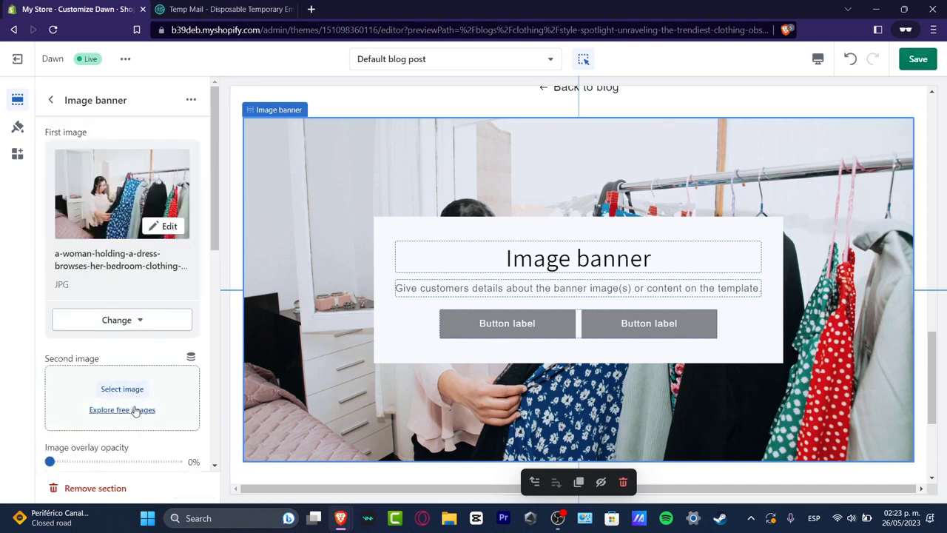
Search the free images for "clothing" and use the colorful patterned clothes on wooden hangers as the banner's second image
{"action": "left_click", "coordinate": [137, 409]}
{"action": "left_click", "coordinate": [131, 123]}
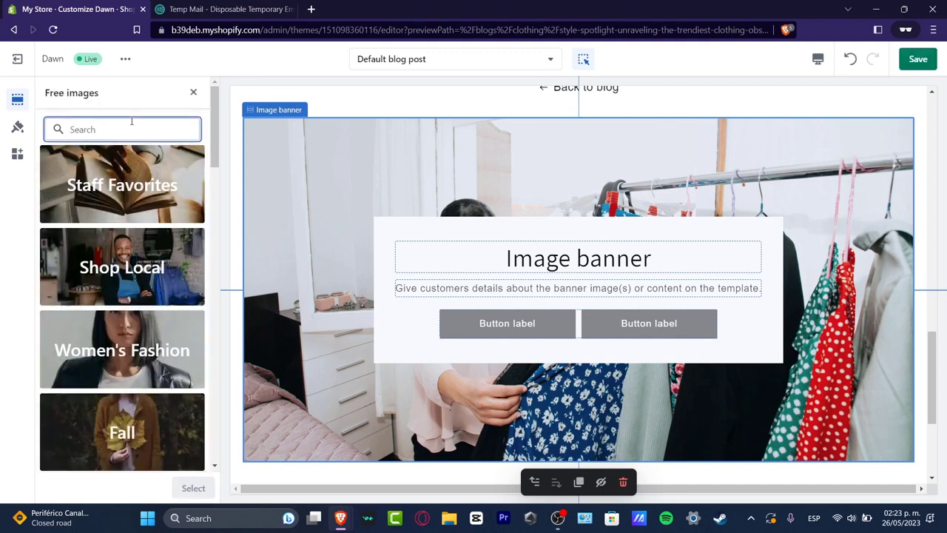
{"action": "type", "text": "clothing"}
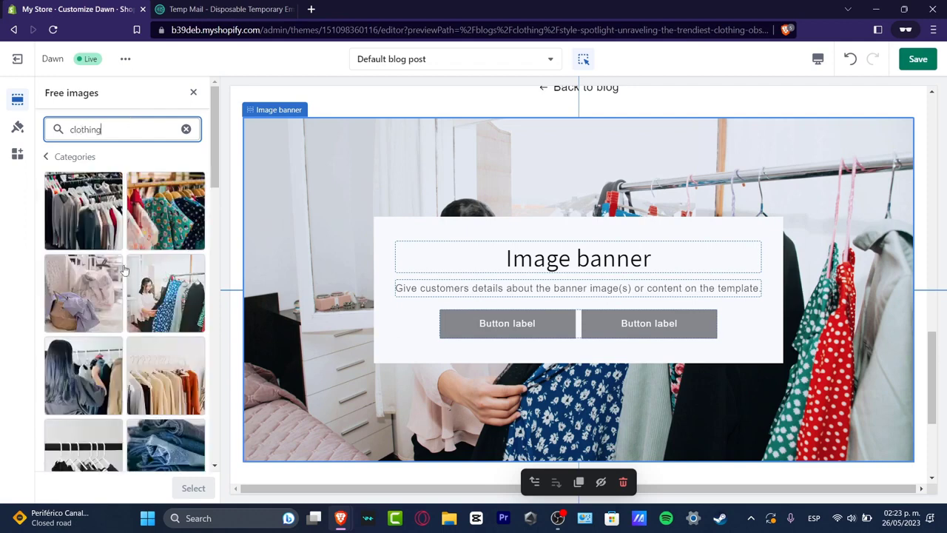
{"action": "left_click", "coordinate": [165, 211]}
{"action": "left_click", "coordinate": [209, 487]}
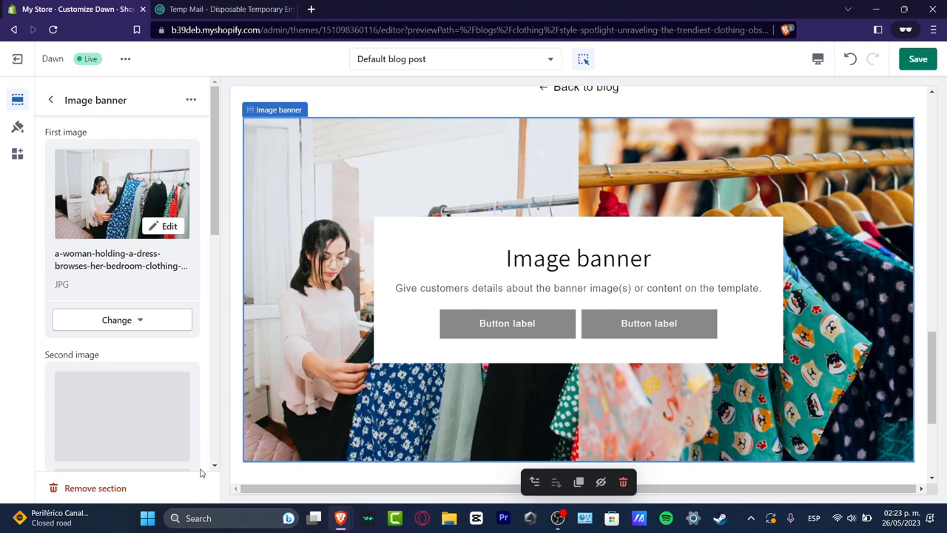
Return to the template's section list and hide the Buttons block of the image banner
{"action": "left_click", "coordinate": [51, 100]}
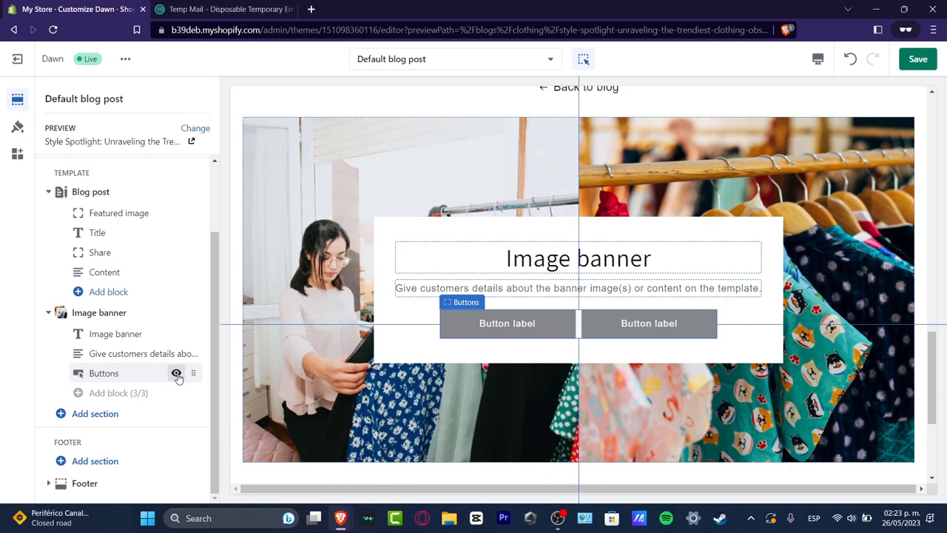
{"action": "left_click", "coordinate": [176, 374]}
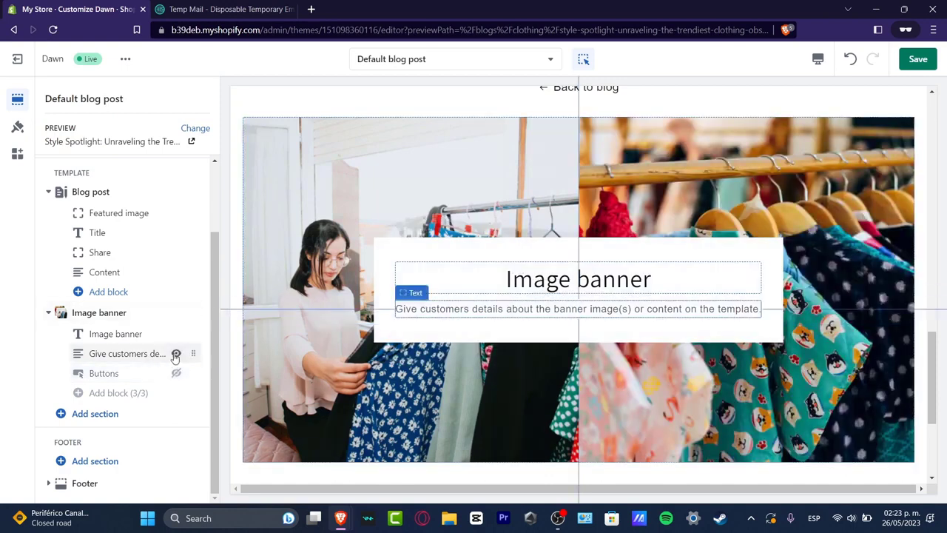
Hide the text and heading blocks of the image banner
{"action": "left_click", "coordinate": [176, 354]}
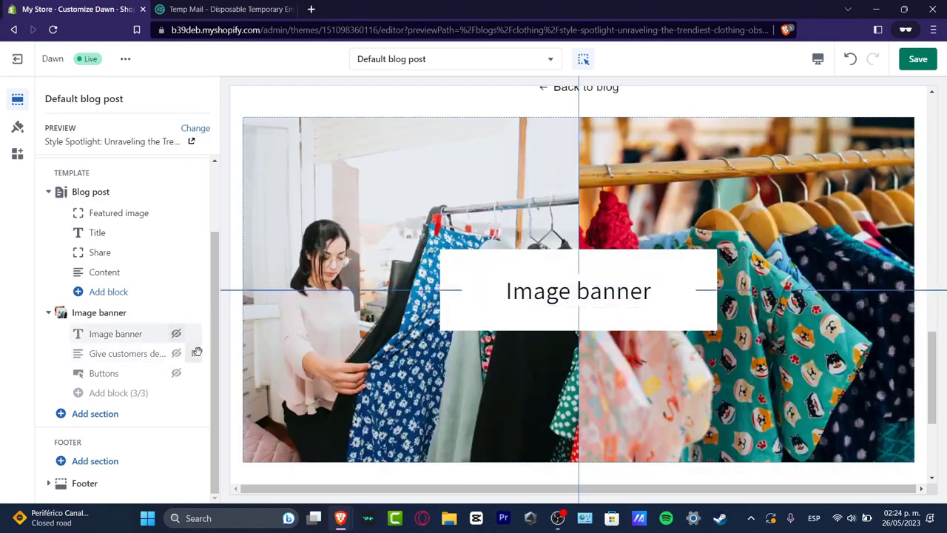
{"action": "scroll", "coordinate": [722, 342], "scroll_direction": "down", "scroll_amount": 3}
{"action": "scroll", "coordinate": [606, 322], "scroll_direction": "up", "scroll_amount": 3}
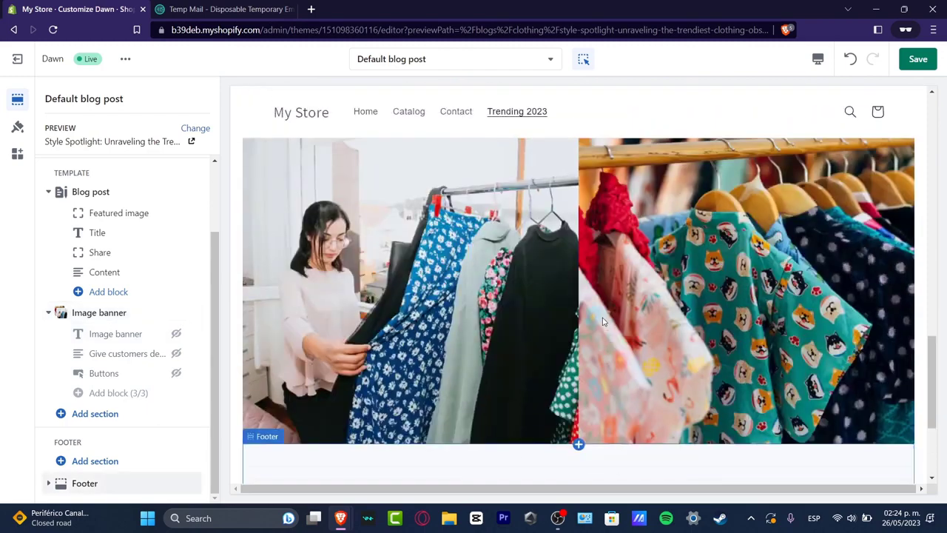
Set the image banner's image behavior animation to Ambient movement
{"action": "left_click", "coordinate": [607, 253]}
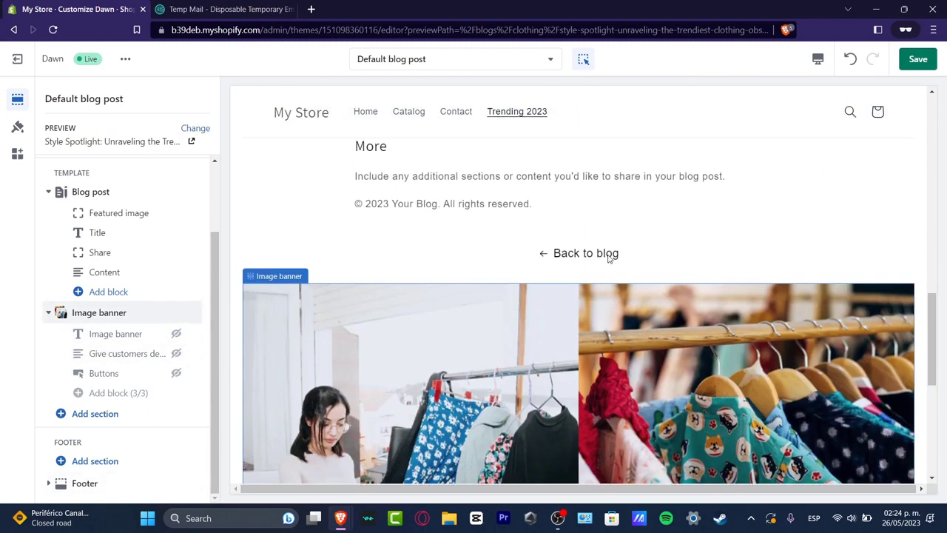
{"action": "left_click", "coordinate": [148, 353]}
{"action": "left_click", "coordinate": [148, 379]}
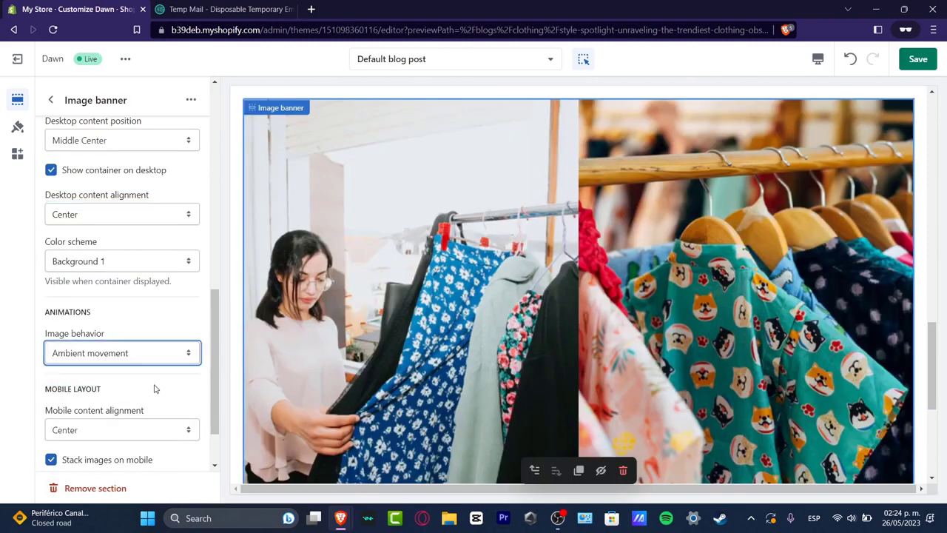
{"action": "scroll", "coordinate": [155, 388], "scroll_direction": "down", "scroll_amount": 1}
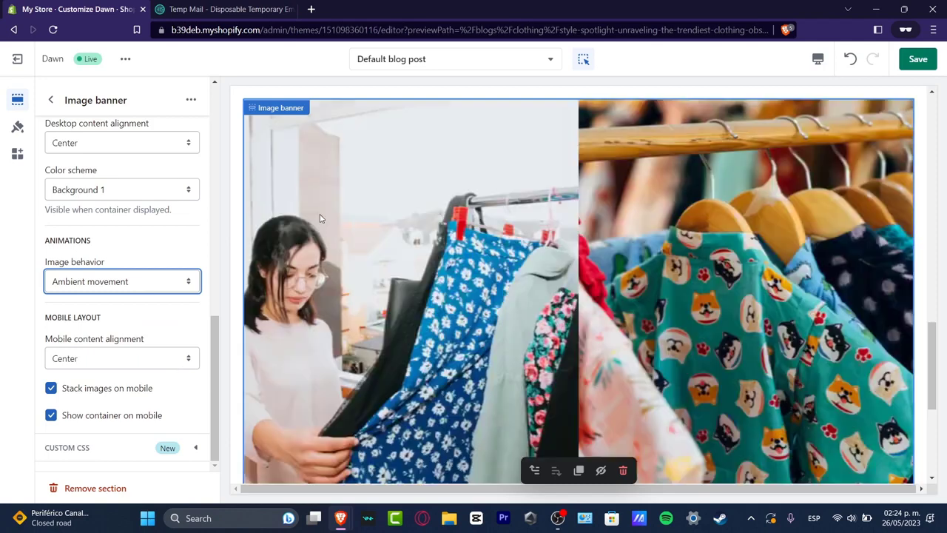
Move the image banner section above the Blog post section in the template and save the changes
{"action": "left_click", "coordinate": [50, 100]}
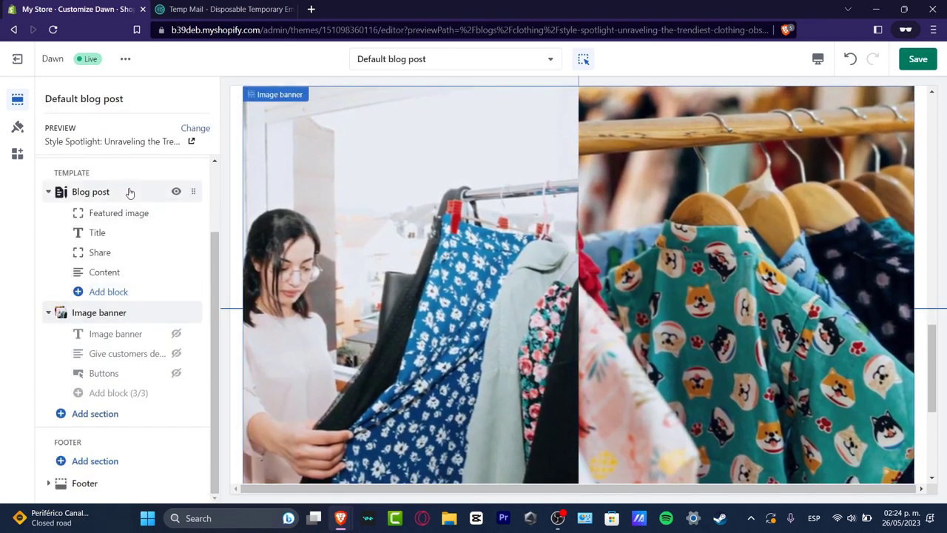
{"action": "left_click_drag", "start_coordinate": [193, 313], "coordinate": [186, 228]}
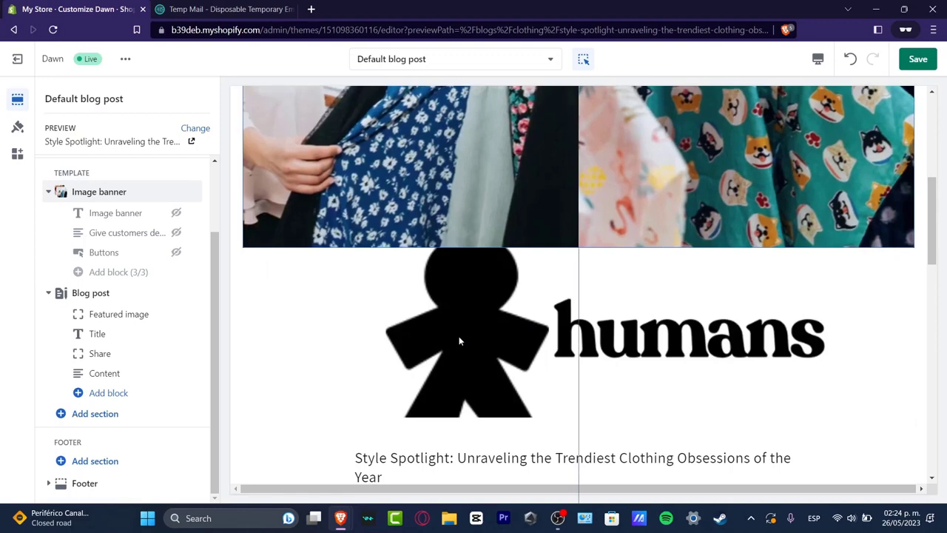
{"action": "left_click", "coordinate": [920, 63]}
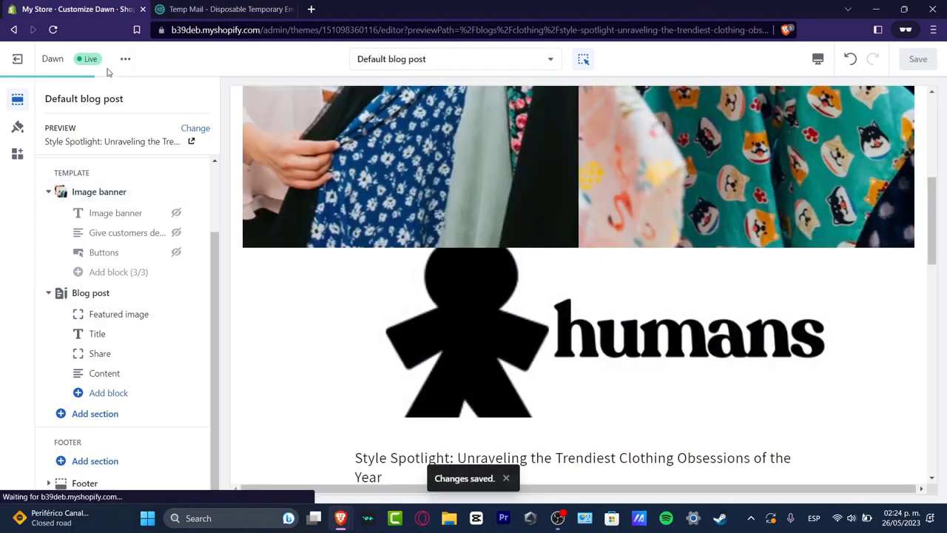
View the live blog post in the online store and review the page from the banner down to the footer
{"action": "left_click", "coordinate": [126, 59]}
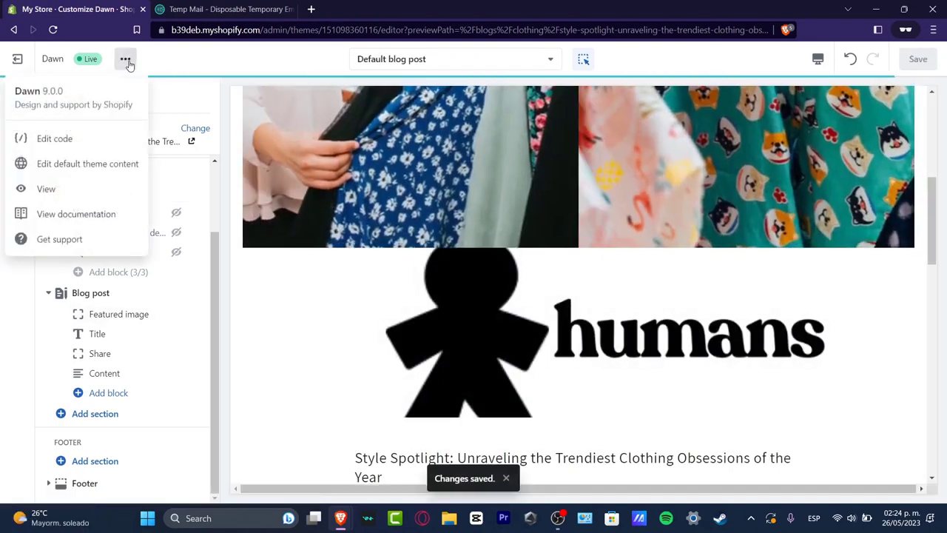
{"action": "left_click", "coordinate": [93, 188]}
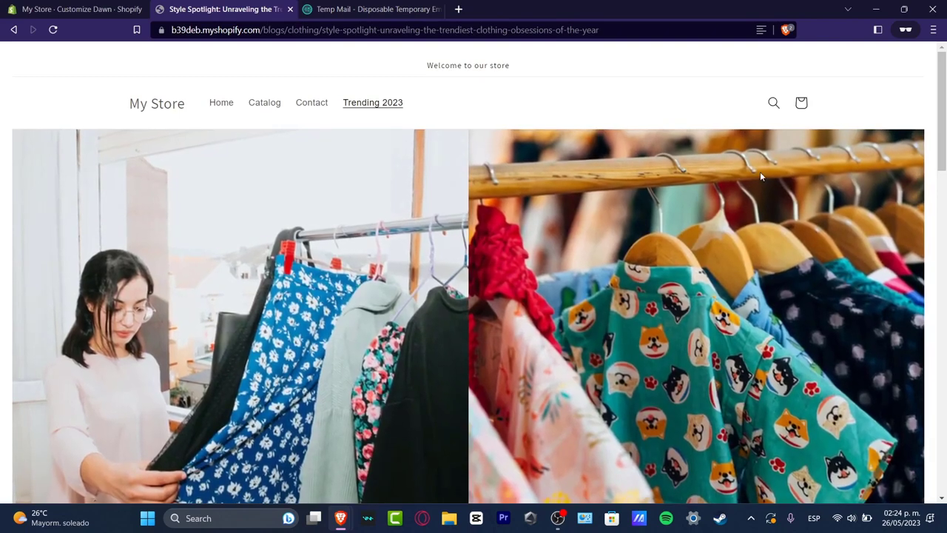
{"action": "scroll", "coordinate": [760, 172], "scroll_direction": "down", "scroll_amount": 3}
{"action": "scroll", "coordinate": [760, 175], "scroll_direction": "down", "scroll_amount": 10}
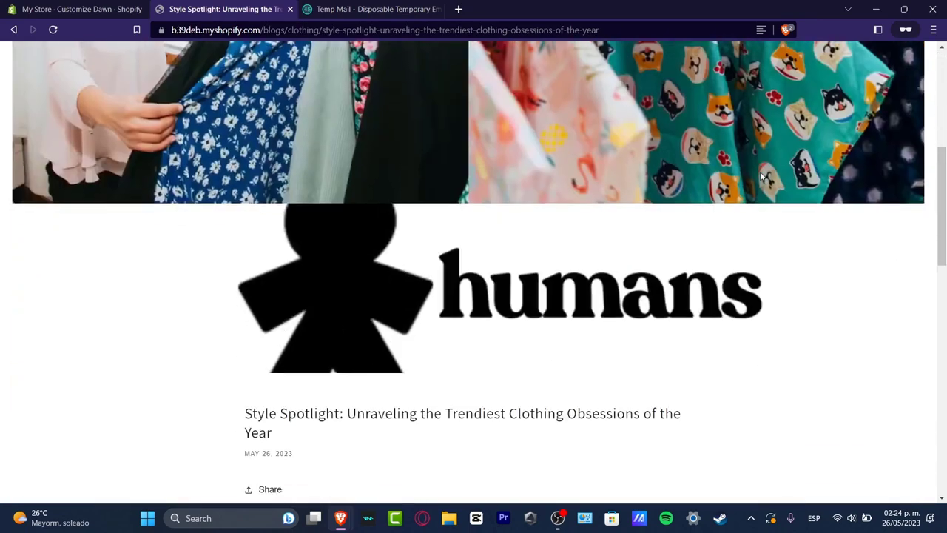
{"action": "scroll", "coordinate": [762, 176], "scroll_direction": "down", "scroll_amount": 3}
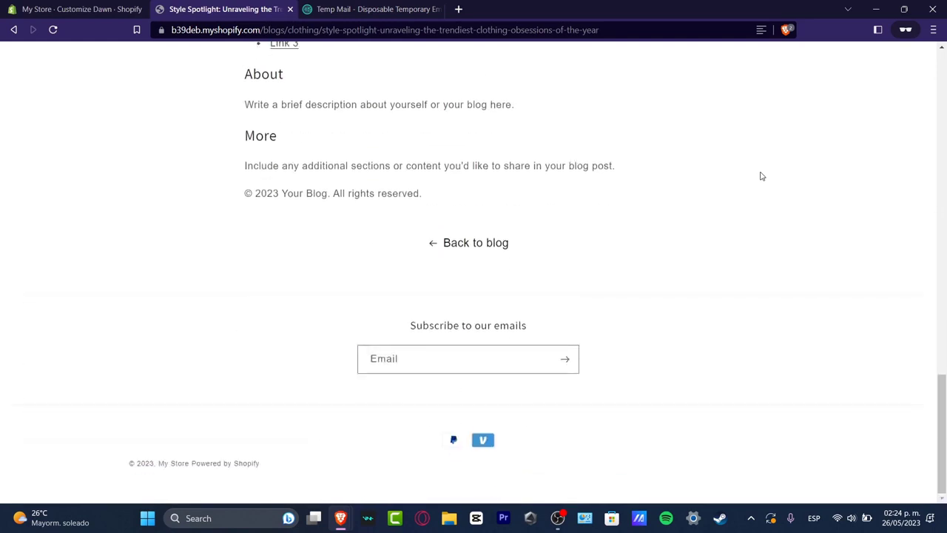
{"action": "scroll", "coordinate": [764, 176], "scroll_direction": "up", "scroll_amount": 15}
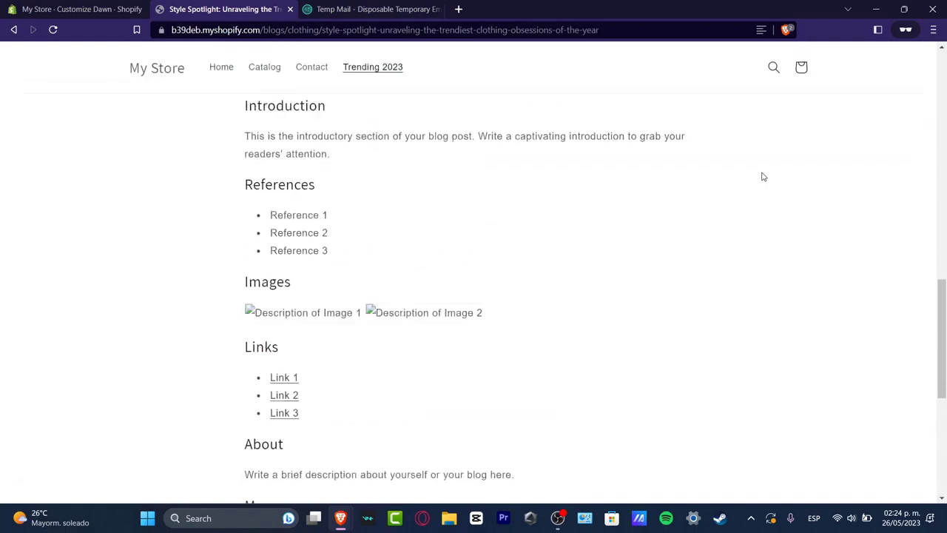
{"action": "scroll", "coordinate": [762, 176], "scroll_direction": "down", "scroll_amount": 12}
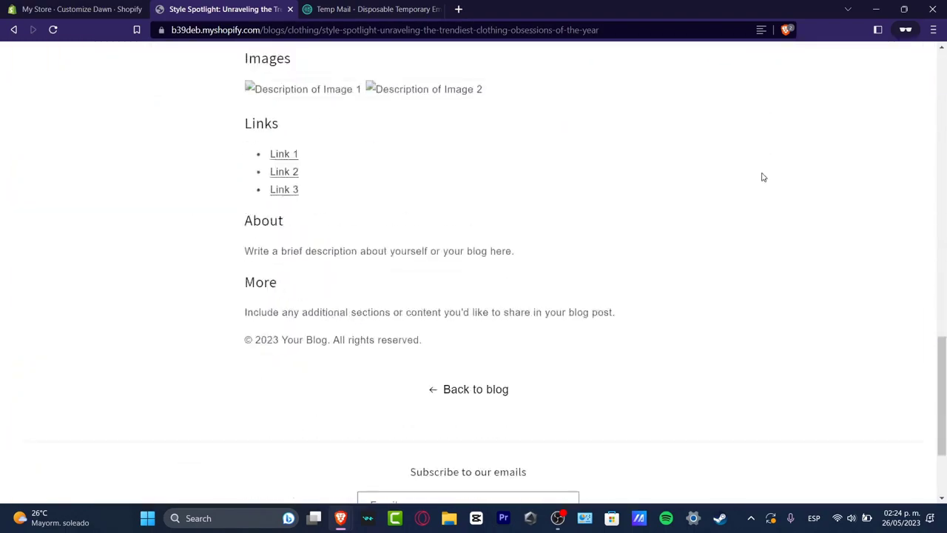
{"action": "scroll", "coordinate": [764, 177], "scroll_direction": "up", "scroll_amount": 12}
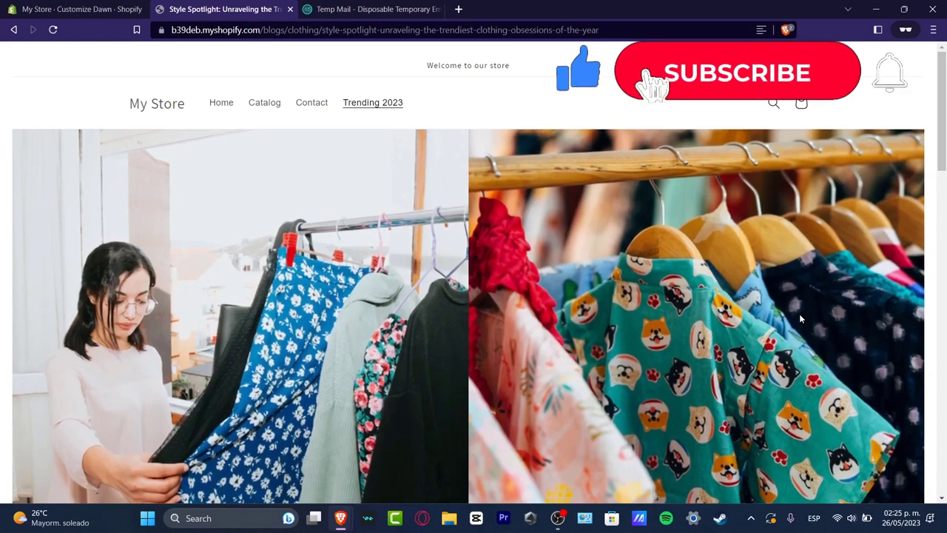
Switch to the ChatGPT conversation, review the generated HTML blog code, and return to the live blog post
{"action": "mouse_move", "coordinate": [340, 516]}
{"action": "left_click", "coordinate": [315, 469]}
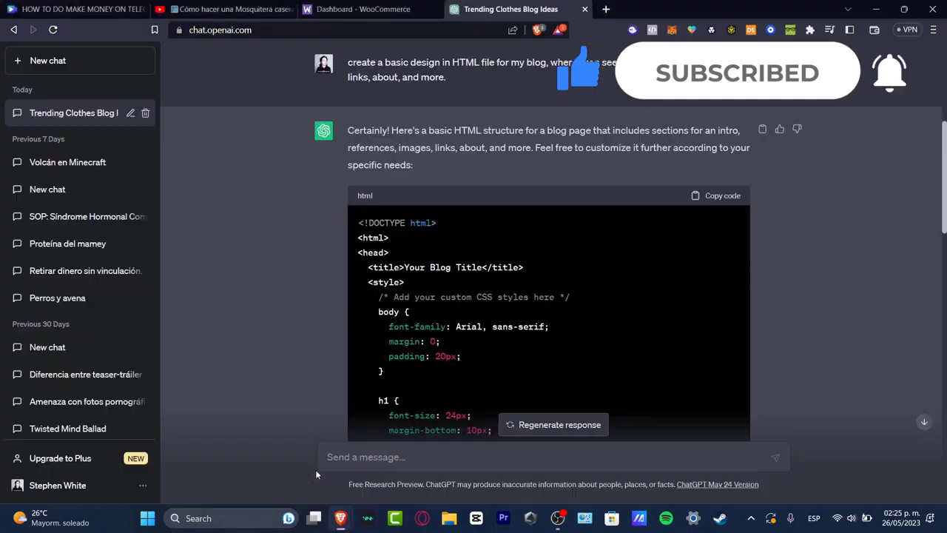
{"action": "scroll", "coordinate": [737, 270], "scroll_direction": "down", "scroll_amount": 10}
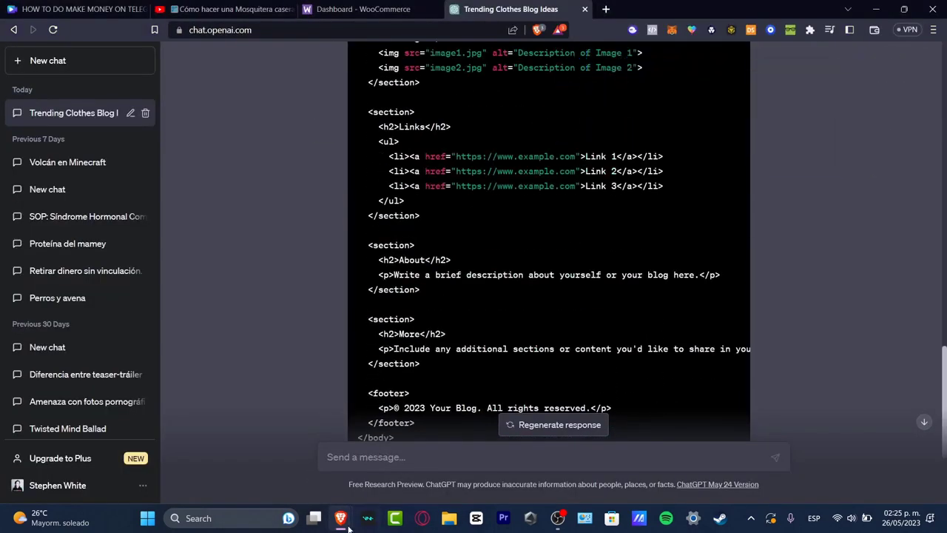
{"action": "mouse_move", "coordinate": [347, 527]}
{"action": "left_click", "coordinate": [422, 477]}
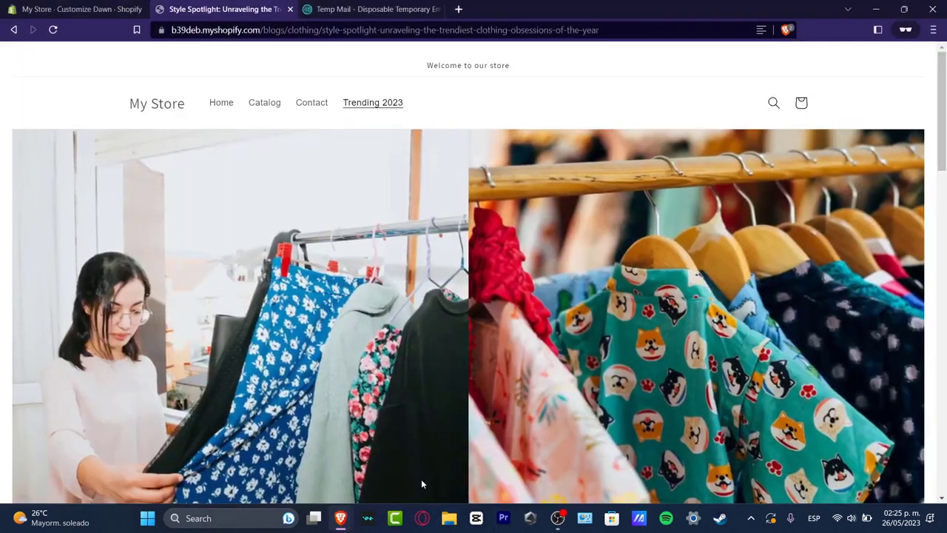